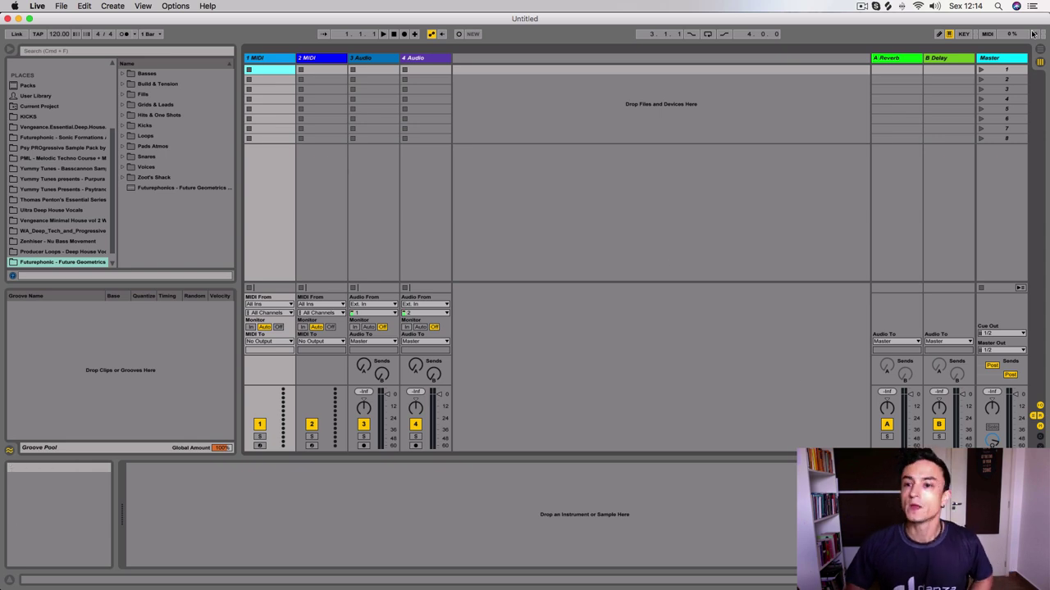
# Search the browser for "drum" and load a Drum Rack onto the first MIDI track
pyautogui.click(875, 58)
pyautogui.click(248, 61)
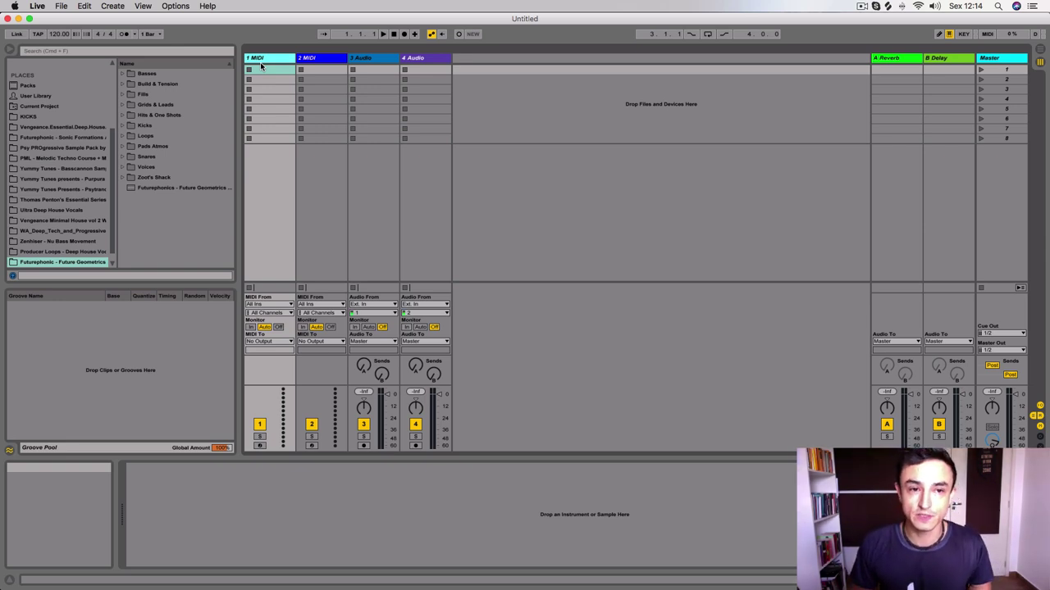
pyautogui.click(129, 51)
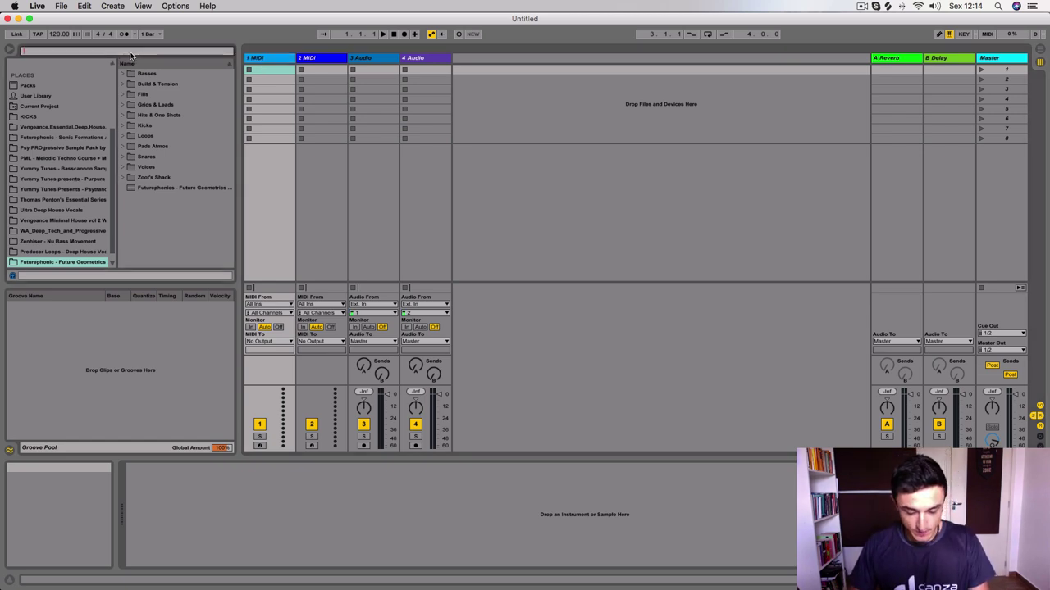
pyautogui.press('super+f')
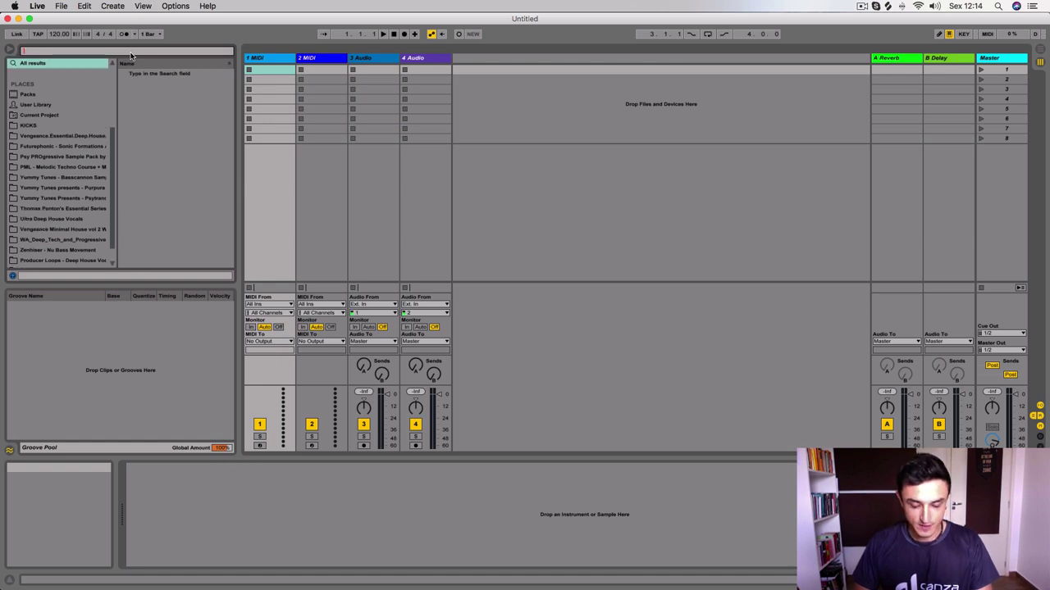
pyautogui.write('orum')
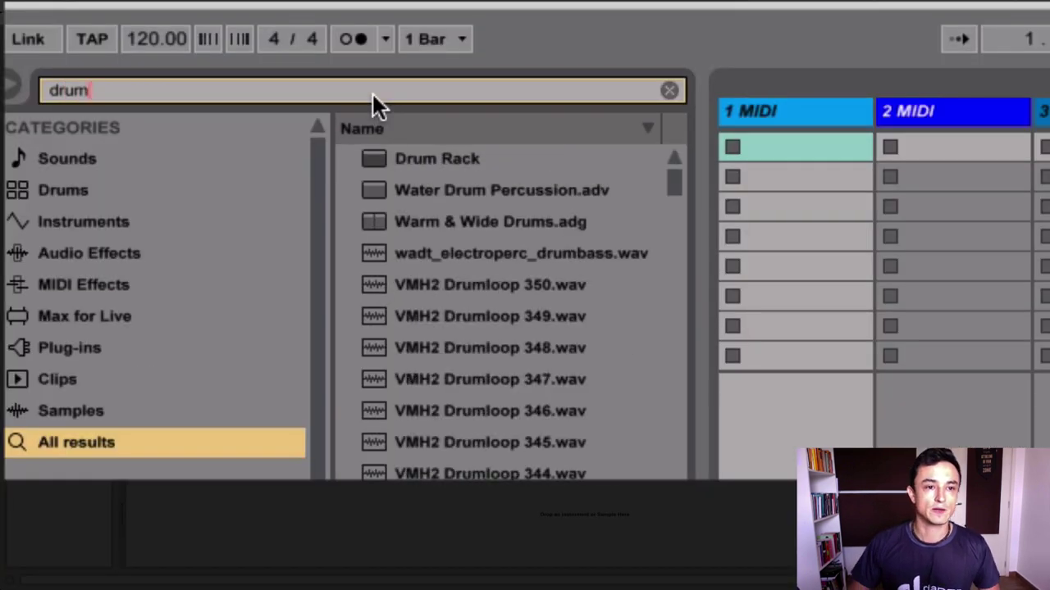
pyautogui.doubleClick(443, 159)
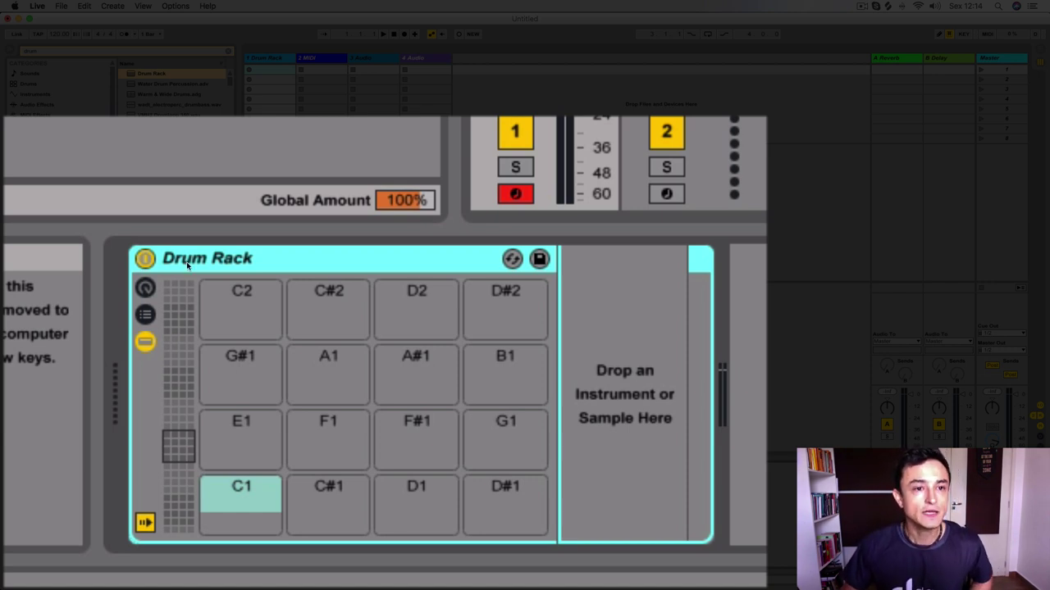
# Search the browser for "sampler" and load a Sampler onto the Drum Rack's C1 pad
pyautogui.click(191, 75)
pyautogui.click(632, 287)
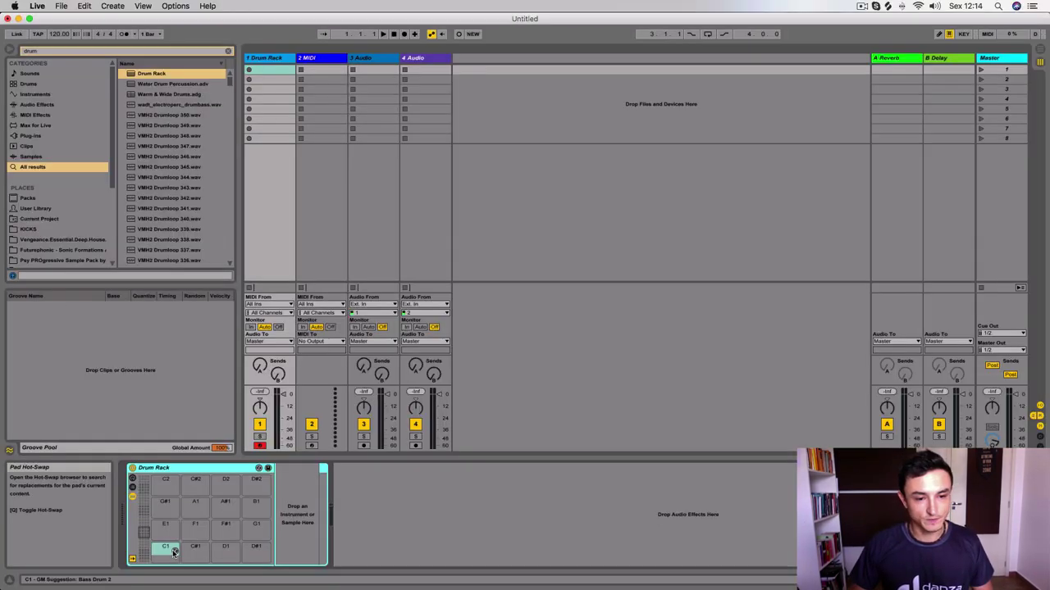
pyautogui.click(269, 508)
pyautogui.click(174, 553)
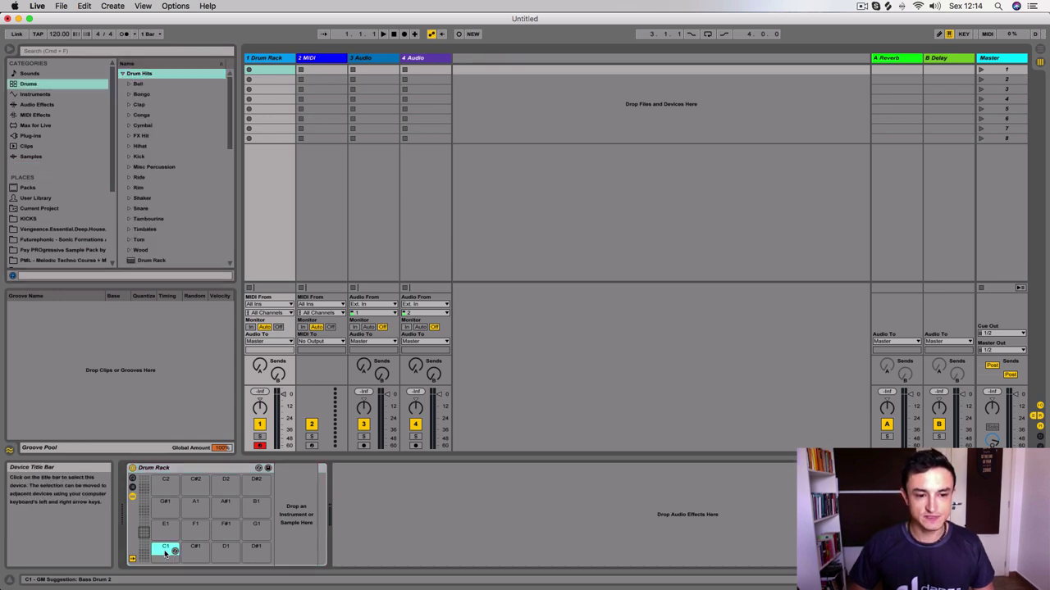
pyautogui.click(112, 52)
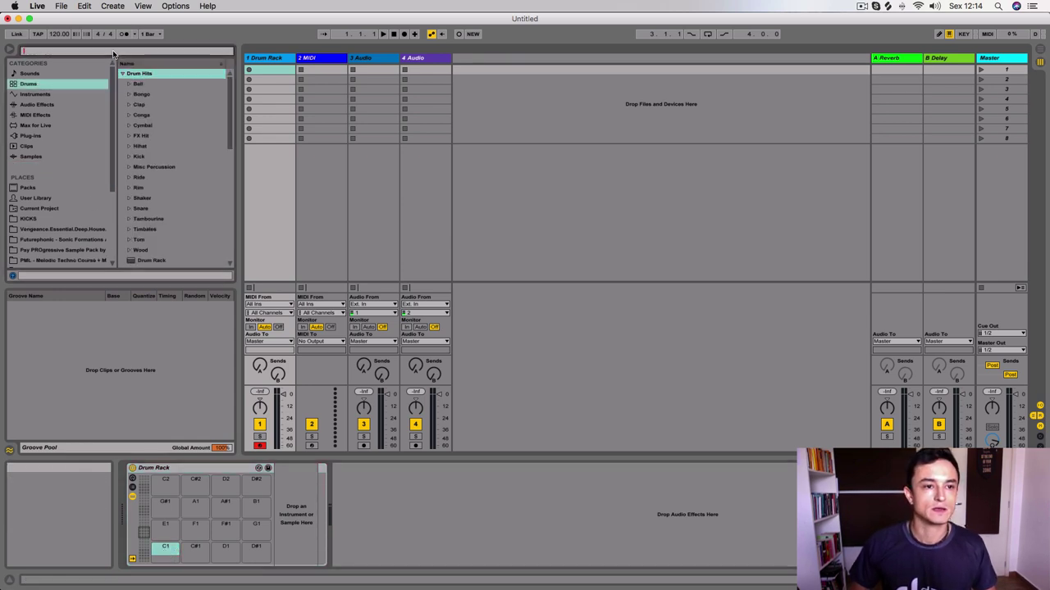
pyautogui.write('sampler')
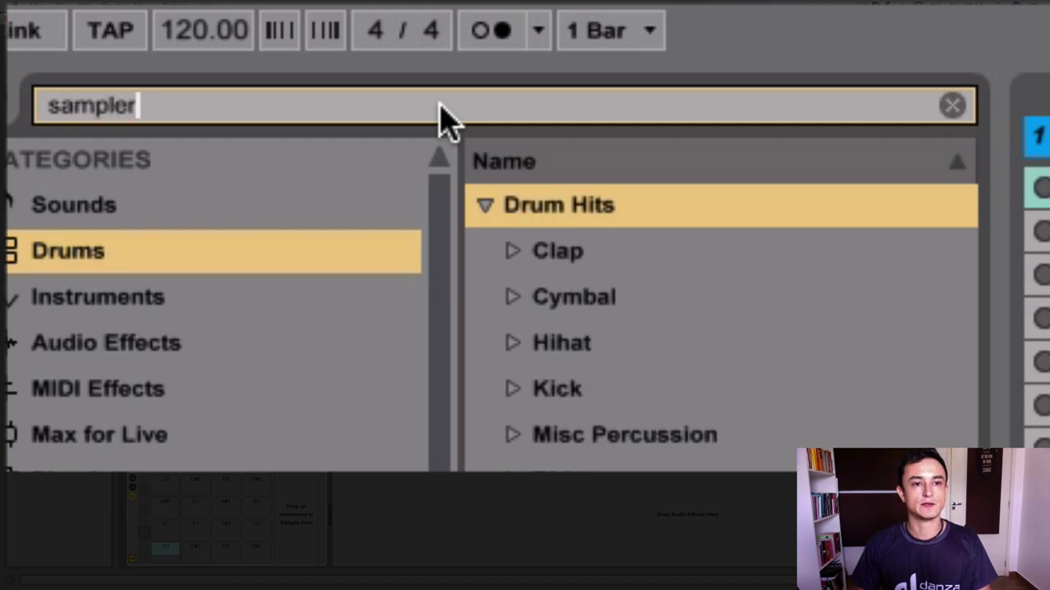
pyautogui.press('Return')
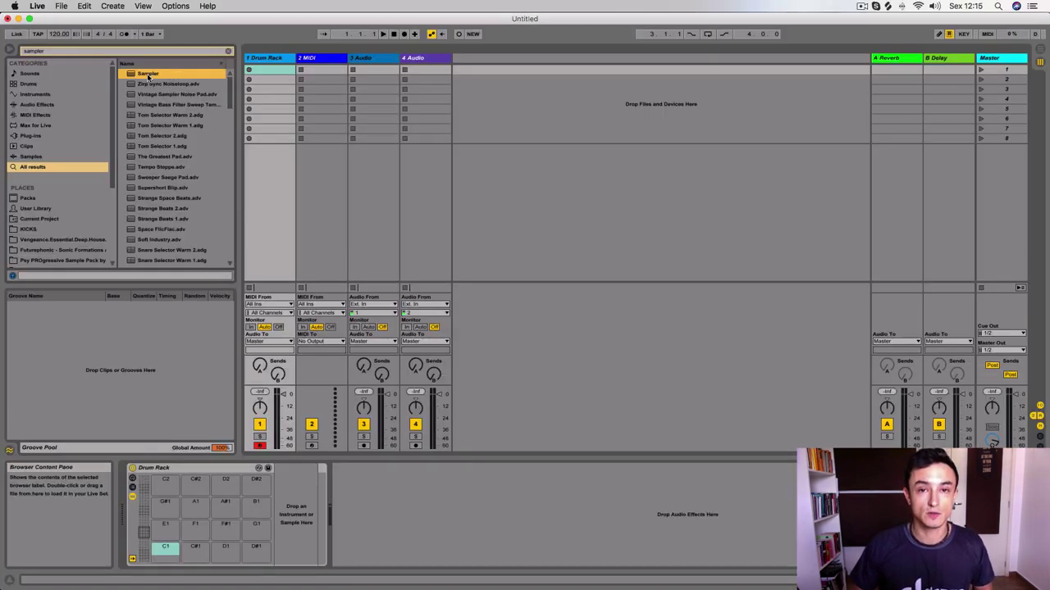
pyautogui.moveTo(148, 76); pyautogui.dragTo(307, 499)
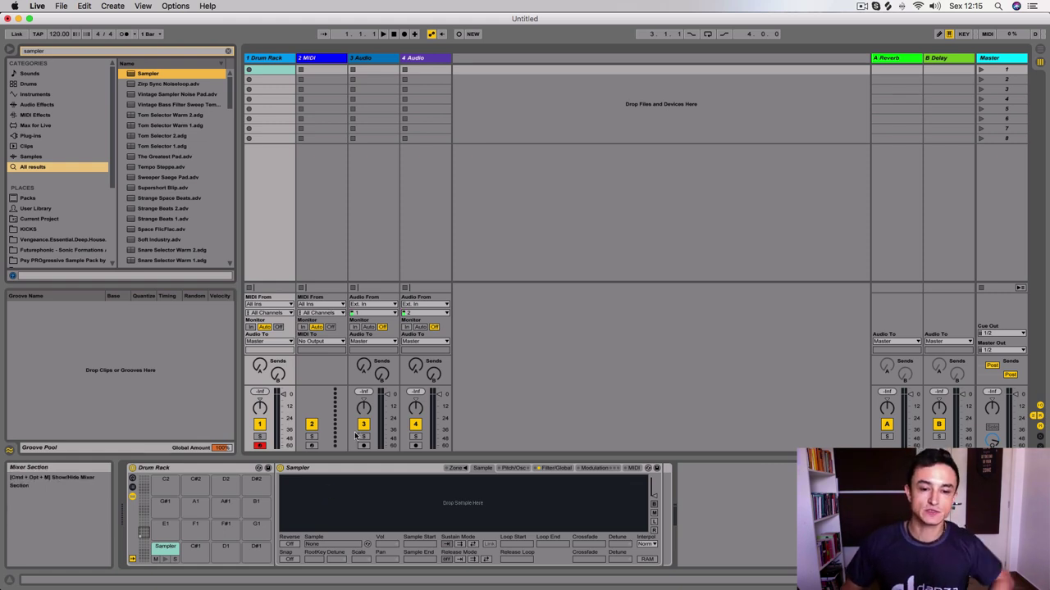
# Inspect the Sampler device and compare its pad with the empty C#1, D1 and D#1 pads
pyautogui.click(387, 469)
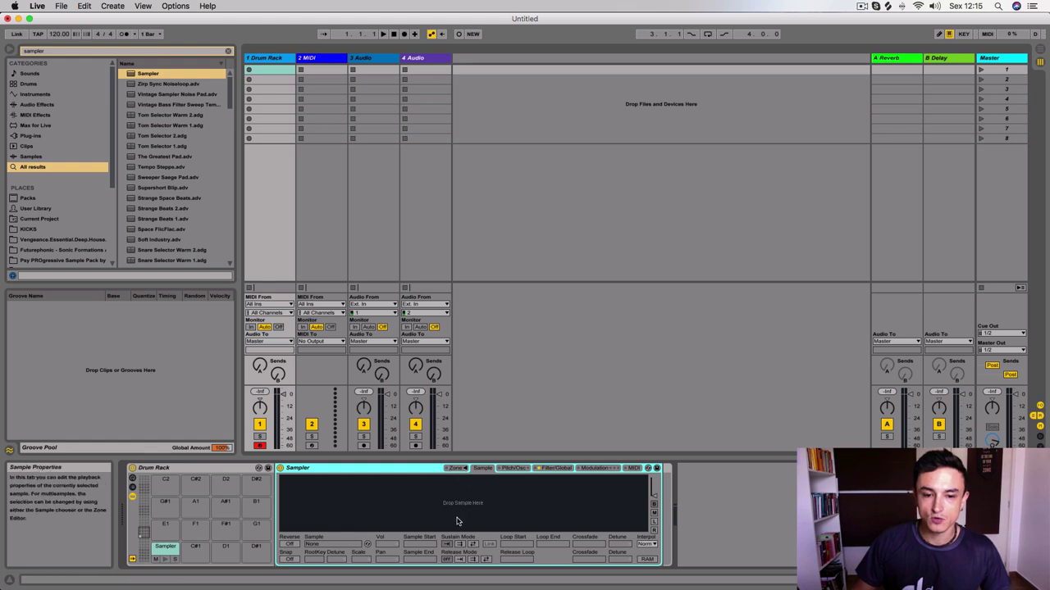
pyautogui.click(162, 550)
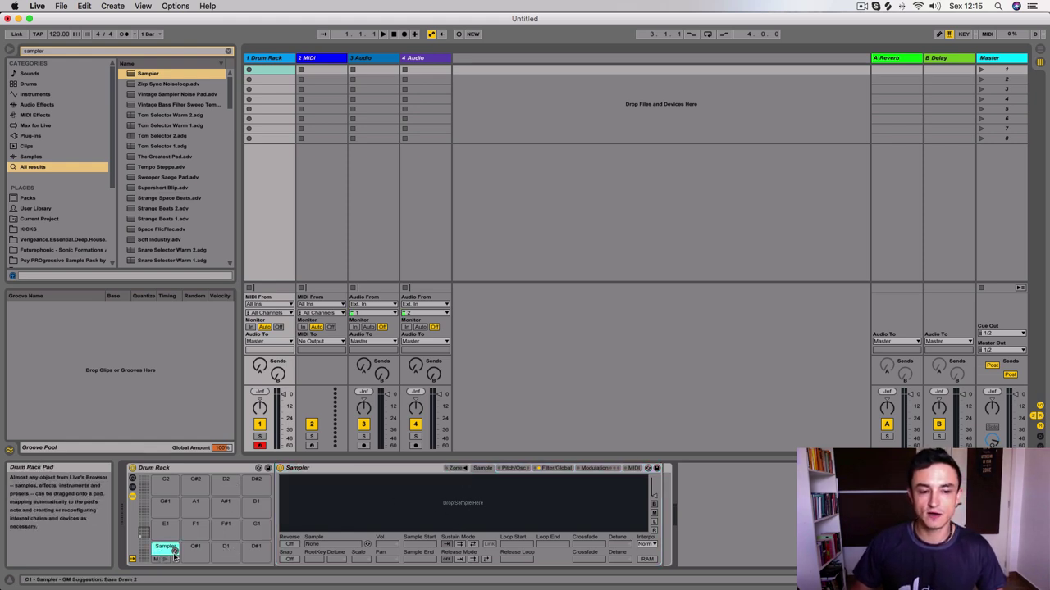
pyautogui.click(196, 557)
pyautogui.click(229, 557)
pyautogui.click(254, 556)
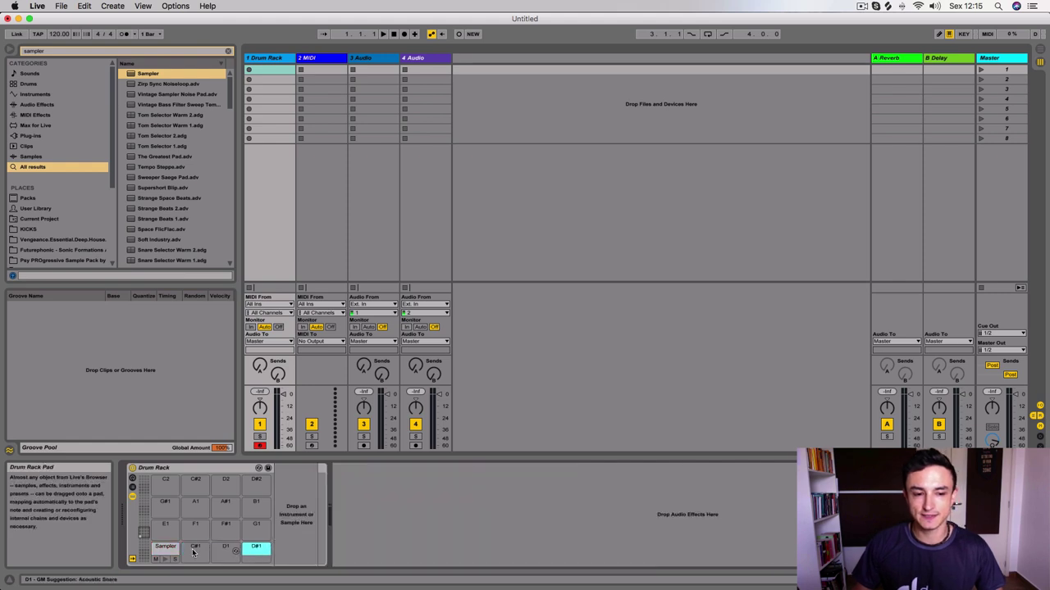
# Show the zone editor of the Sampler on the C1 pad and enlarge it to fill most of the main view
pyautogui.click(160, 555)
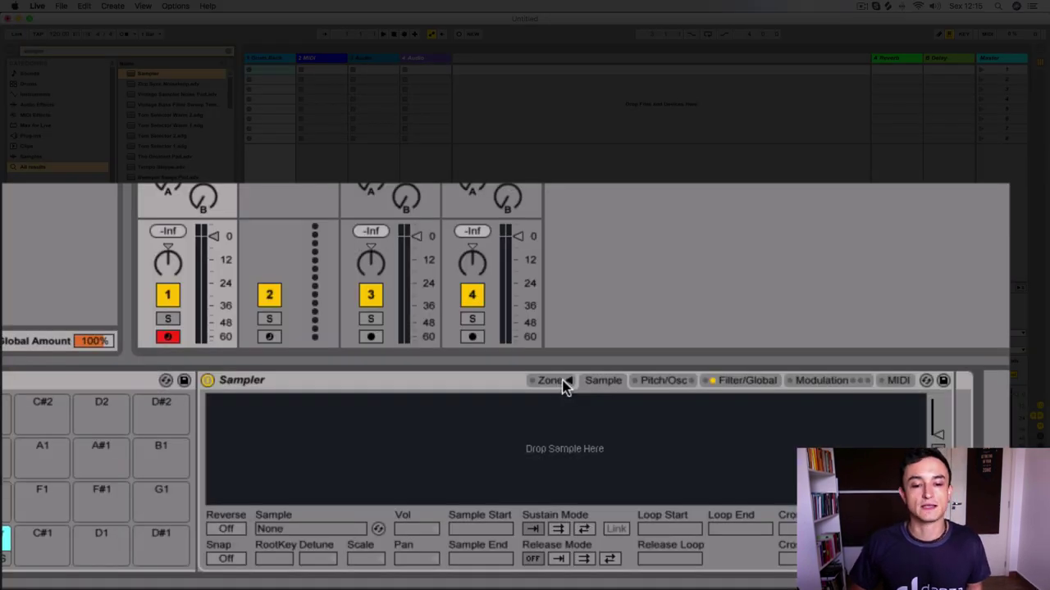
pyautogui.click(464, 471)
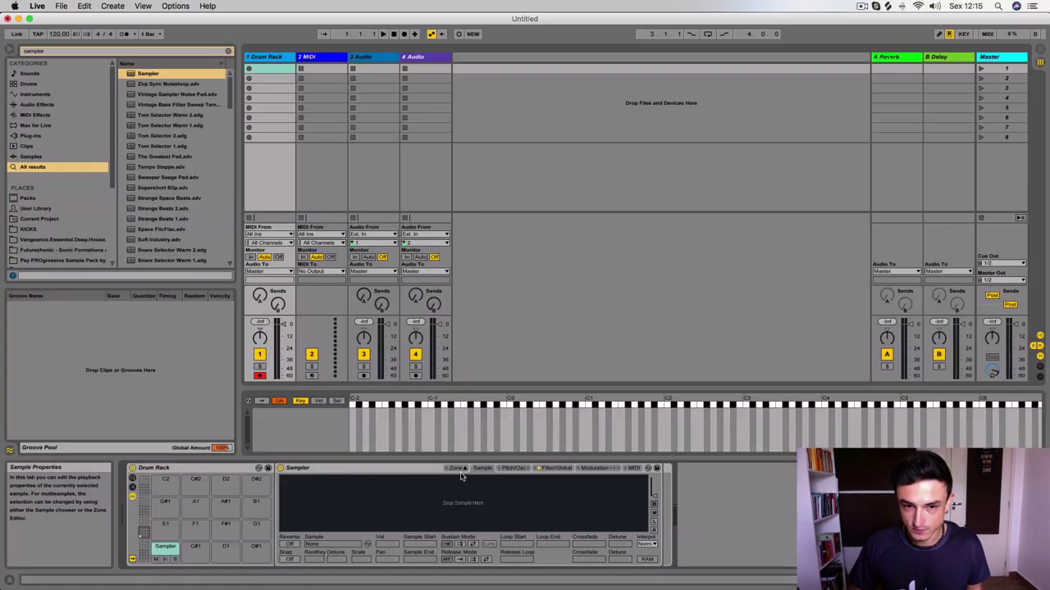
pyautogui.moveTo(446, 384); pyautogui.dragTo(438, 106)
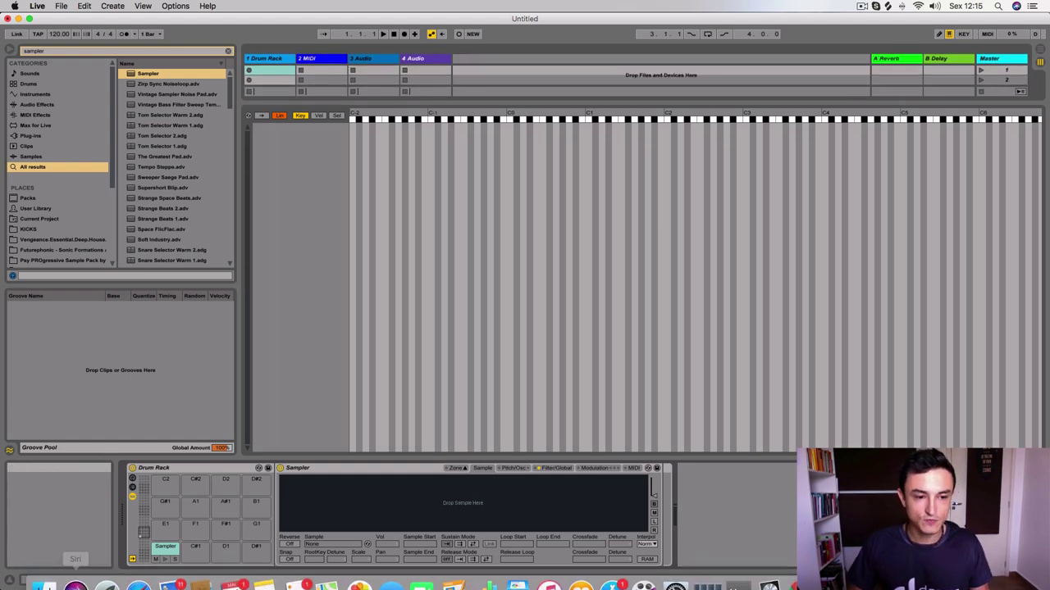
# Switch to Finder and open the 8. SAMPLES folder on the SAKYAMUNI drive
pyautogui.click(45, 570)
pyautogui.click(603, 236)
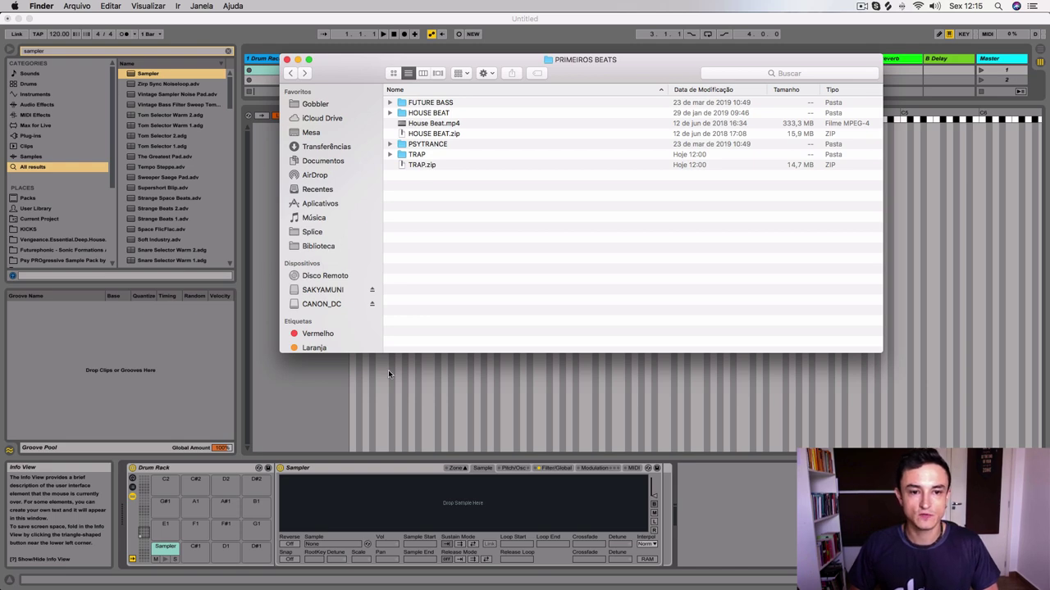
pyautogui.click(332, 291)
pyautogui.doubleClick(433, 164)
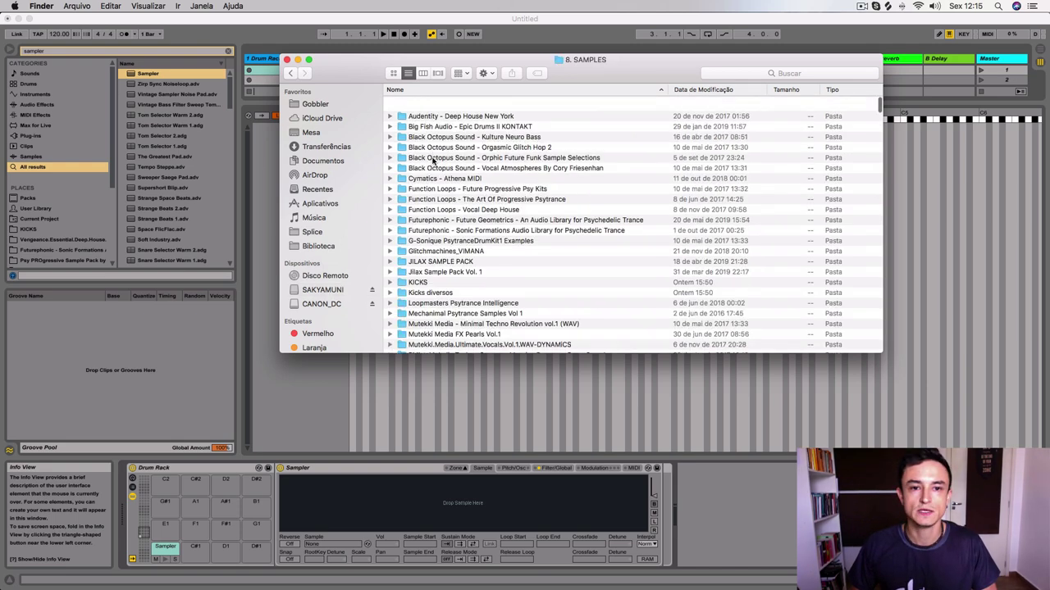
# Select the Zenhiser UPTDK01 snare and clap samples from 057 Snare - Dry through number 132
pyautogui.scroll(-10, 433, 164)
pyautogui.scroll(-10, 433, 163)
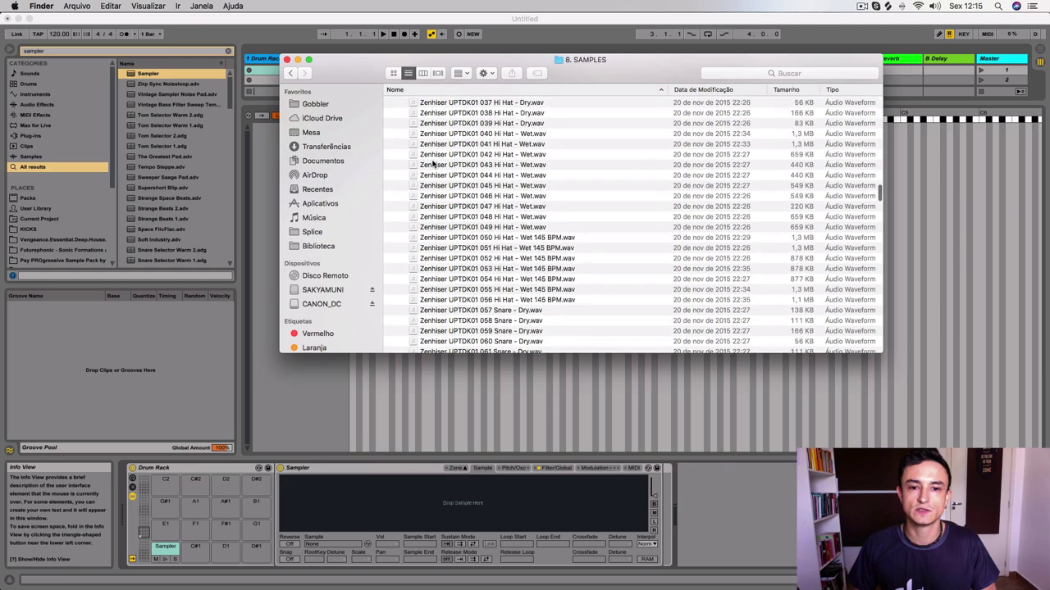
pyautogui.scroll(-15, 433, 164)
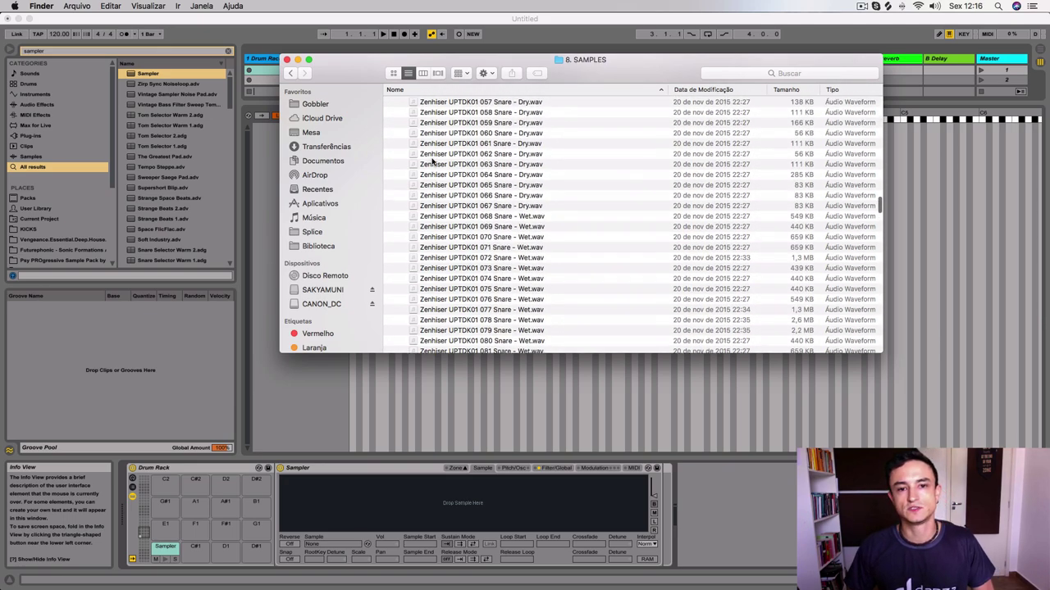
pyautogui.click(478, 100)
pyautogui.keyDown('shift'); pyautogui.click(498, 228); pyautogui.keyUp('shift')
pyautogui.scroll(10, 502, 221)
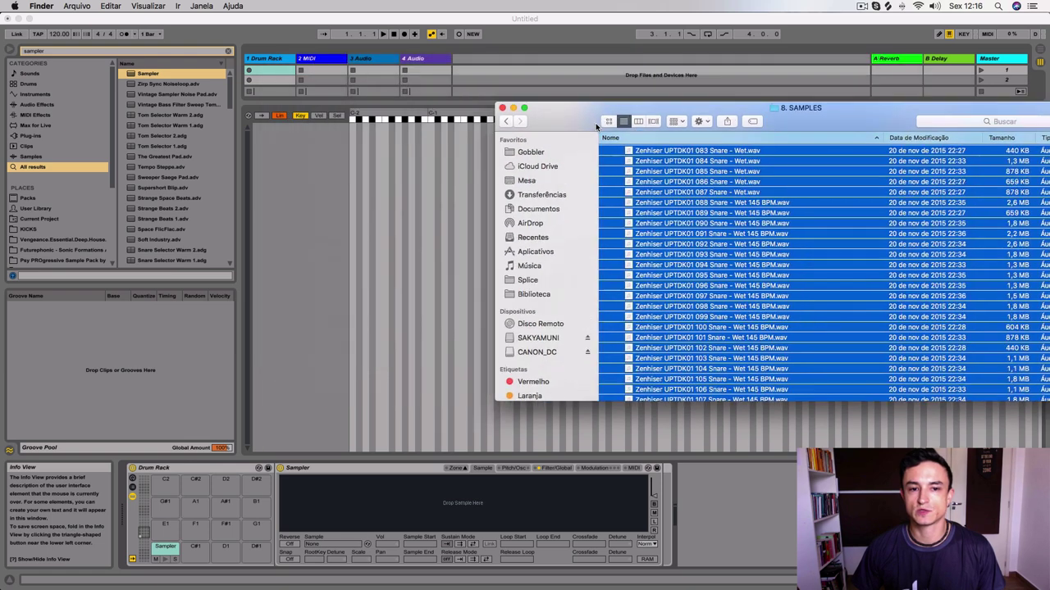
# Move the Finder window aside and add the selected snare and clap samples to the Sampler's layer list
pyautogui.moveTo(358, 74); pyautogui.dragTo(621, 139)
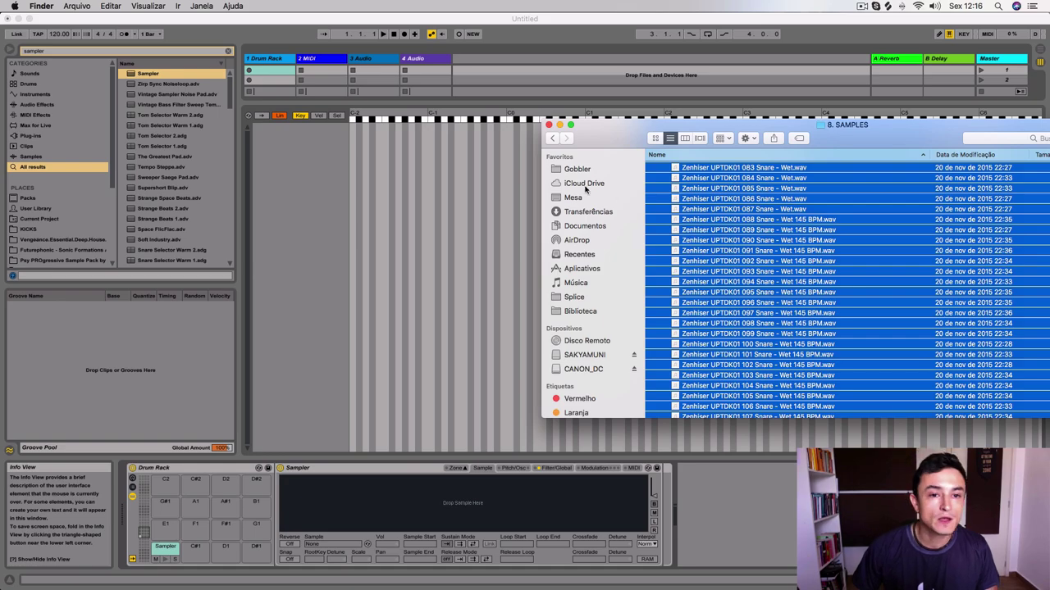
pyautogui.moveTo(745, 216); pyautogui.dragTo(302, 184)
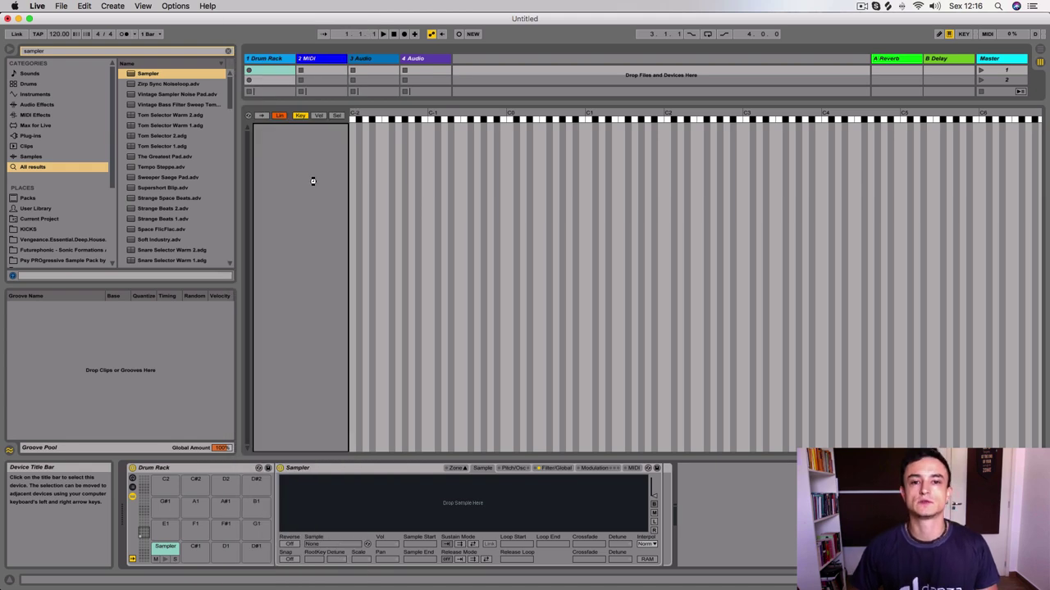
pyautogui.scroll(-1, 328, 185)
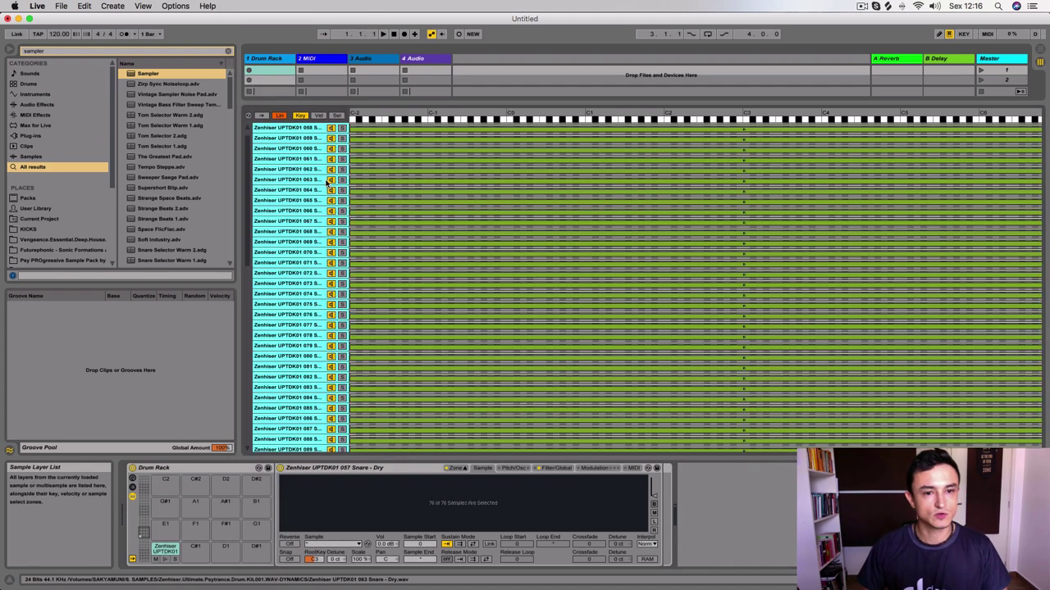
pyautogui.scroll(-1, 328, 185)
pyautogui.scroll(2, 326, 184)
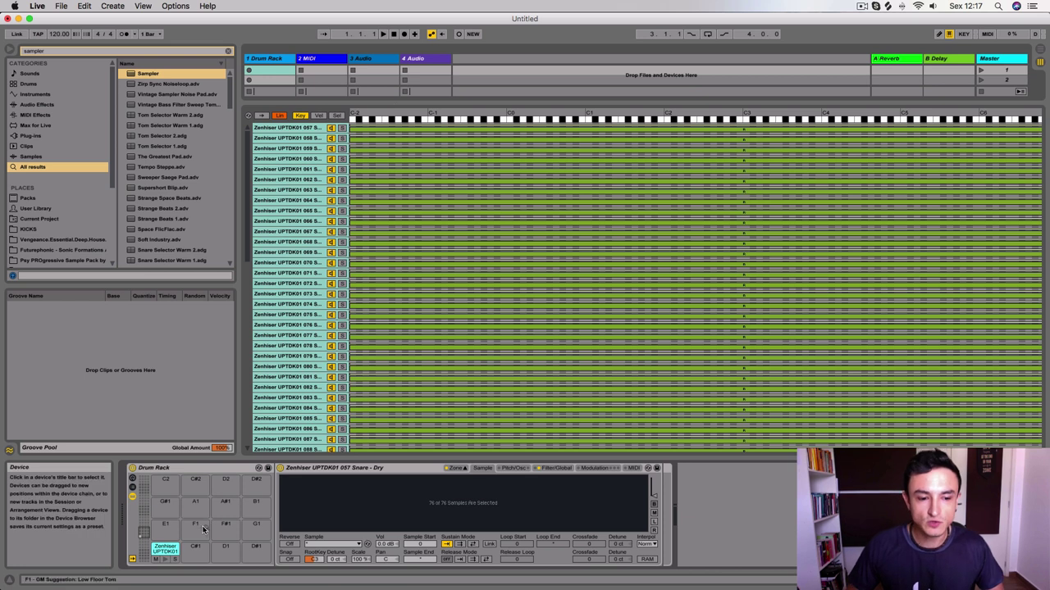
# Show the sample select zones of the Sampler and distribute the ranges of all layers equally
pyautogui.click(166, 560)
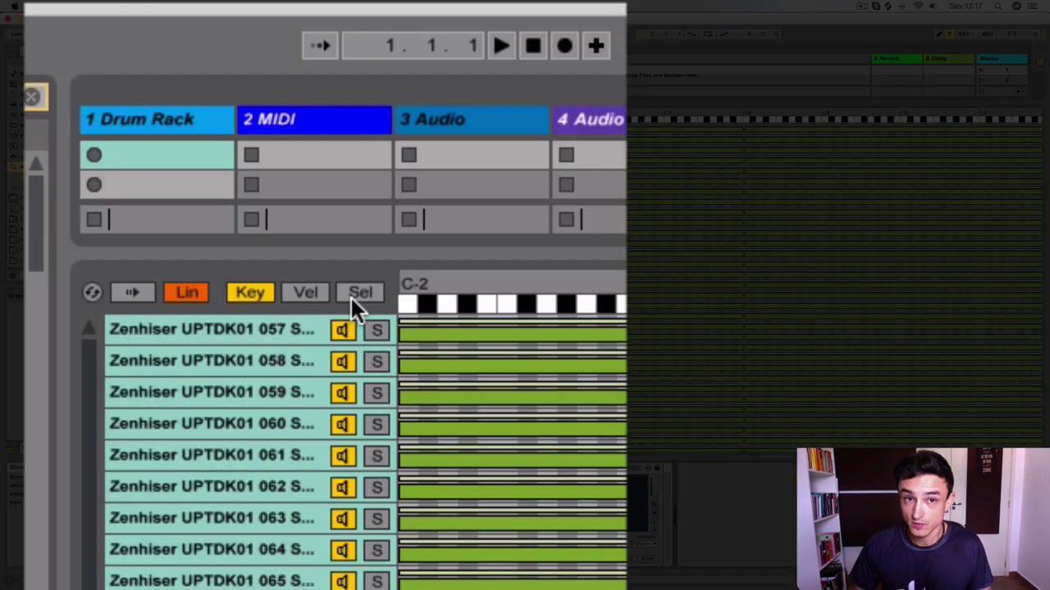
pyautogui.click(358, 293)
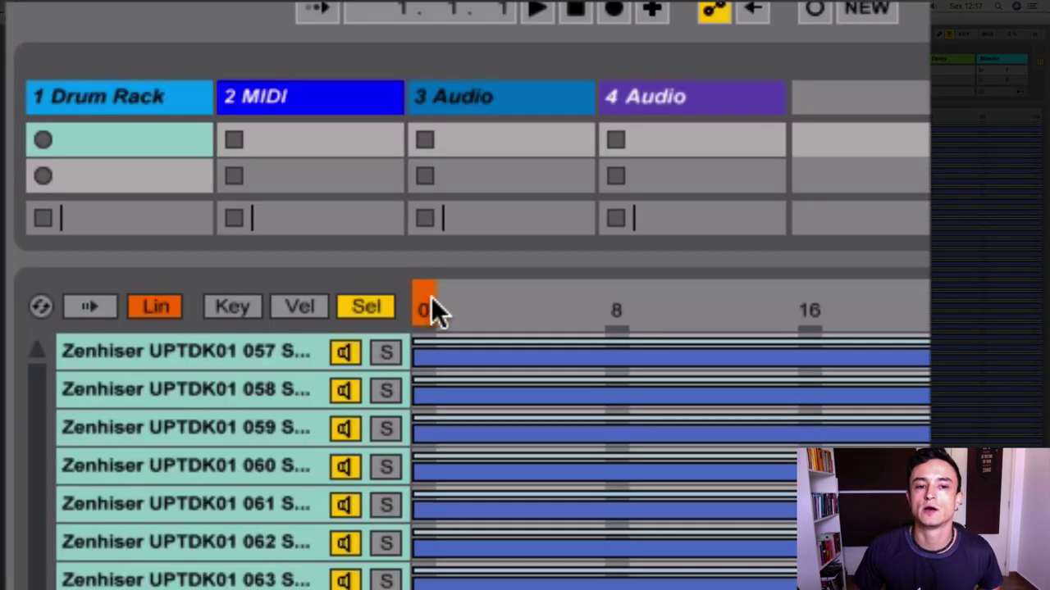
pyautogui.rightClick(425, 292)
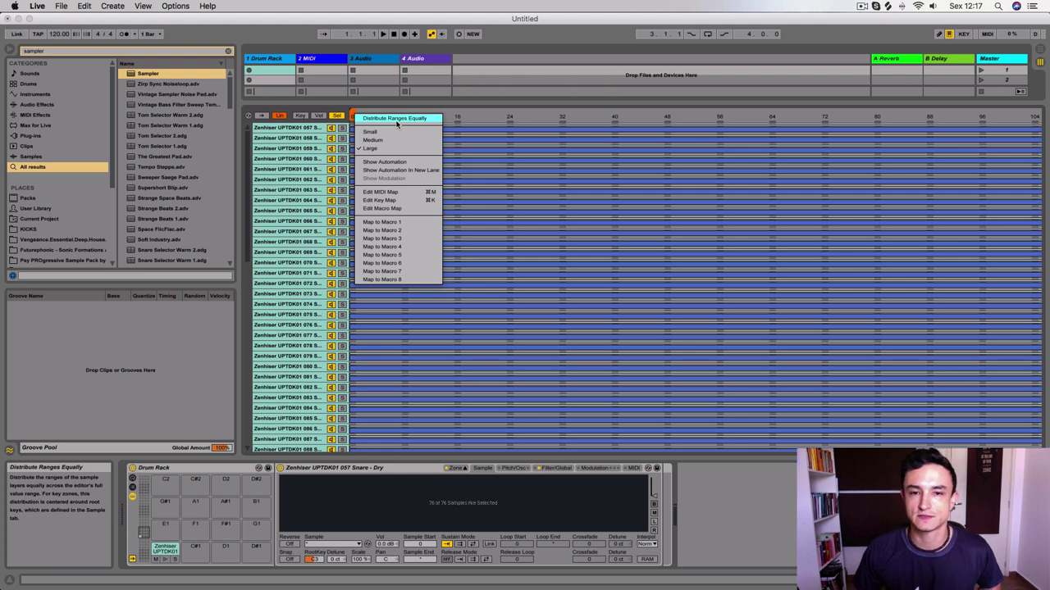
pyautogui.click(397, 119)
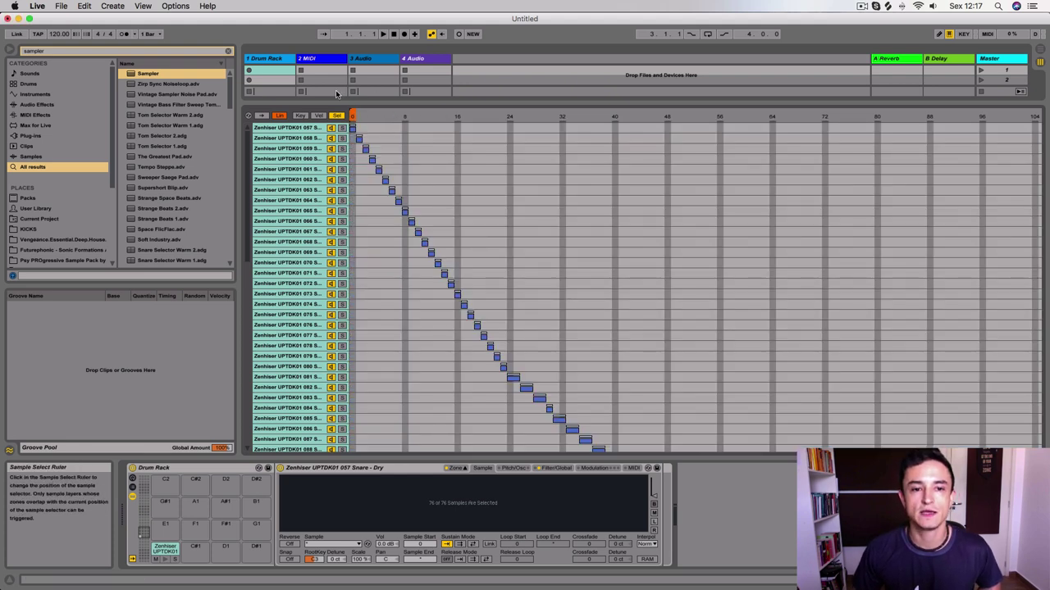
# Examine how the sample select ranges are spread over the whole layer list, from the first sample to the last
pyautogui.scroll(-1, 724, 357)
pyautogui.scroll(-5, 710, 338)
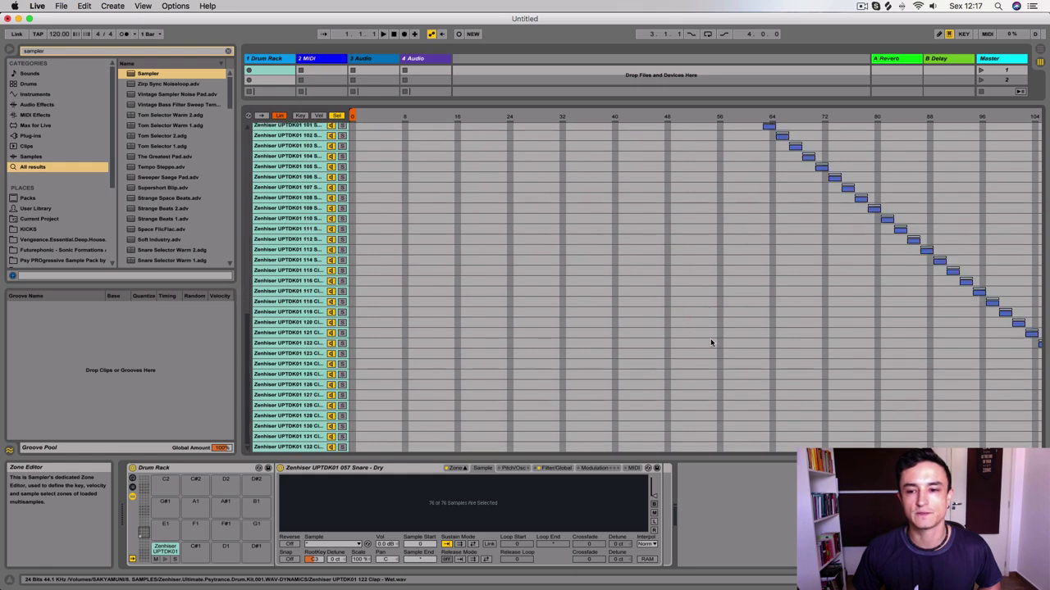
pyautogui.scroll(5, 710, 338)
pyautogui.hscroll(3, 710, 338)
pyautogui.scroll(-5, 710, 338)
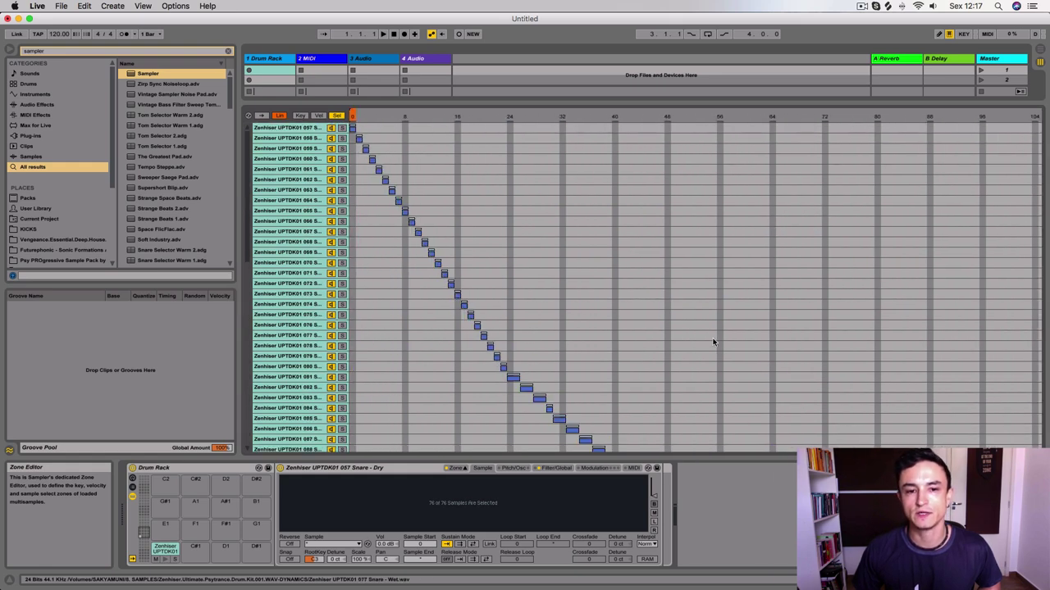
pyautogui.scroll(-5, 399, 254)
pyautogui.scroll(-1, 194, 163)
pyautogui.scroll(-1, 195, 163)
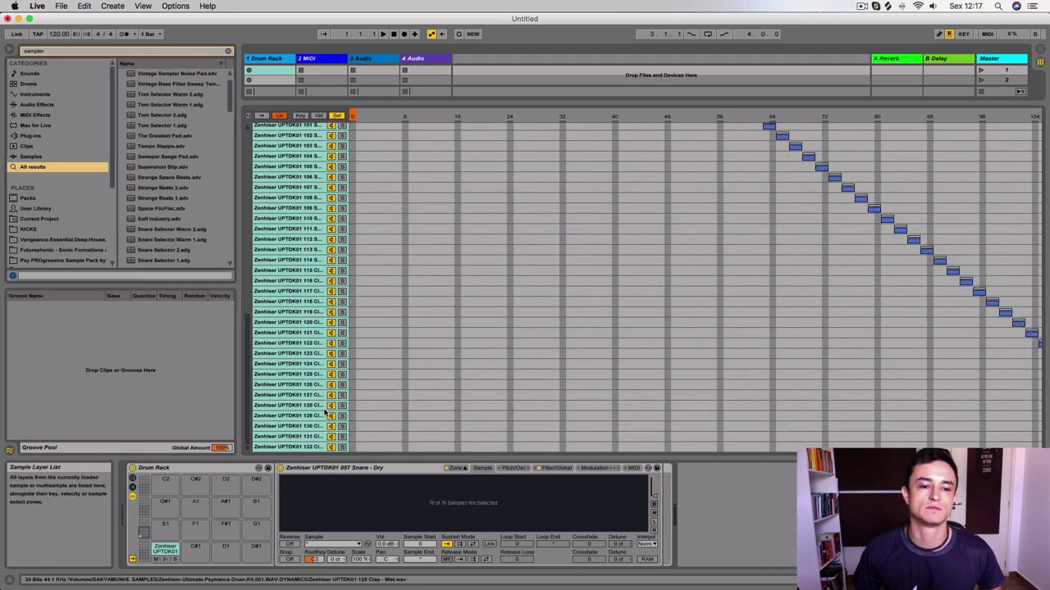
pyautogui.scroll(5, 305, 357)
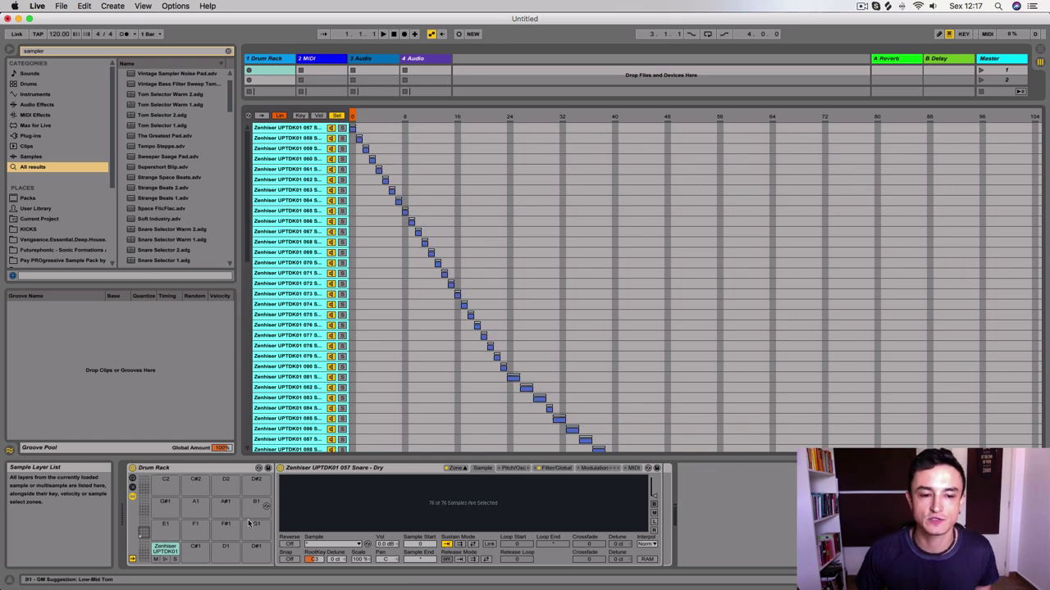
pyautogui.scroll(-5, 287, 321)
pyautogui.scroll(8, 542, 370)
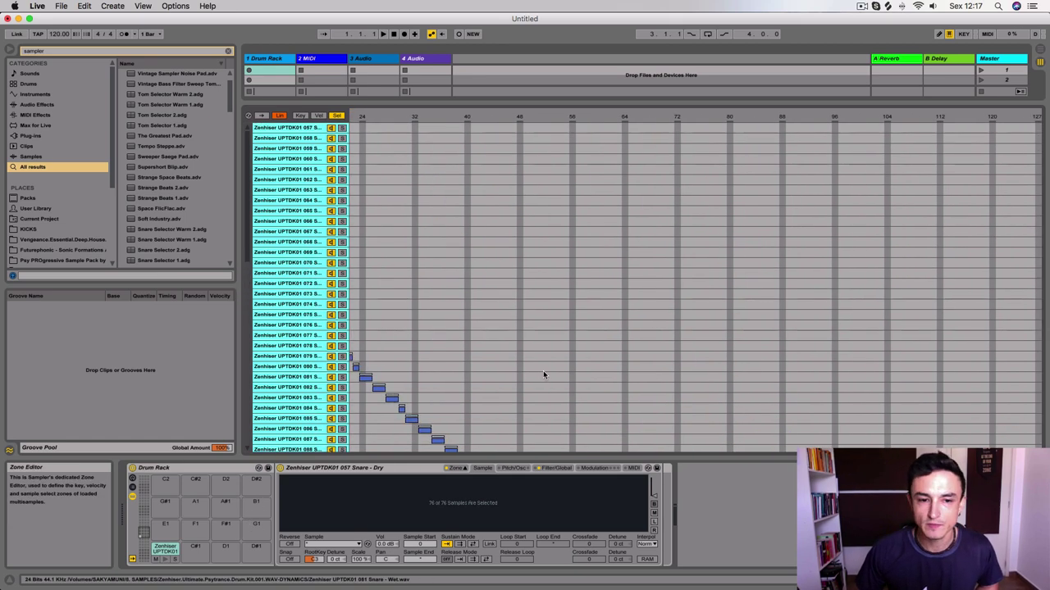
# Review the sample select zones down to layer 132 and rename the Sampler's Drum Rack pad as SNARES
pyautogui.scroll(-3, 543, 370)
pyautogui.scroll(3, 541, 371)
pyautogui.scroll(-3, 541, 371)
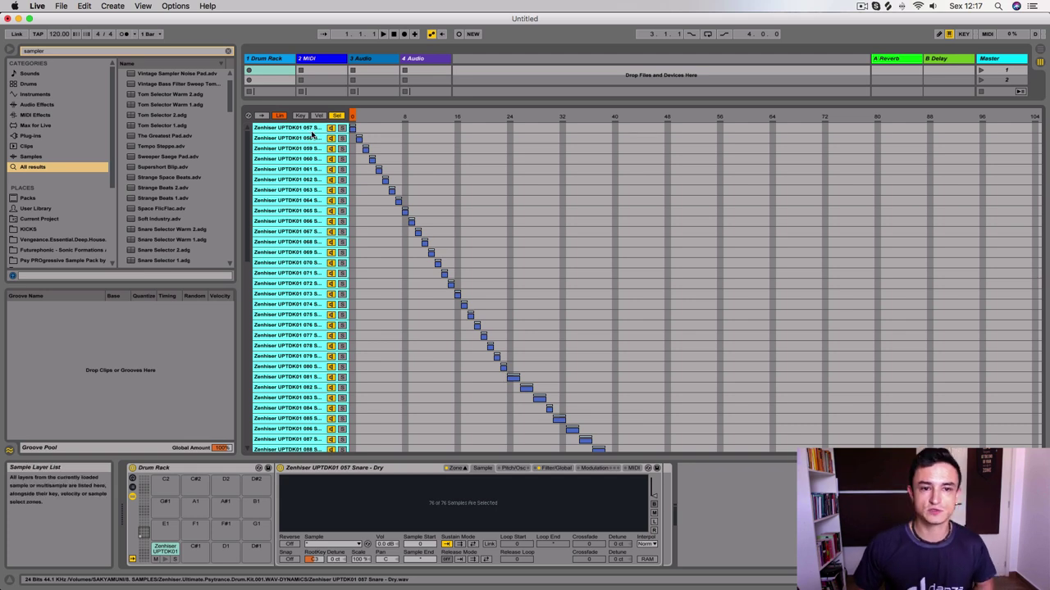
pyautogui.scroll(-5, 289, 192)
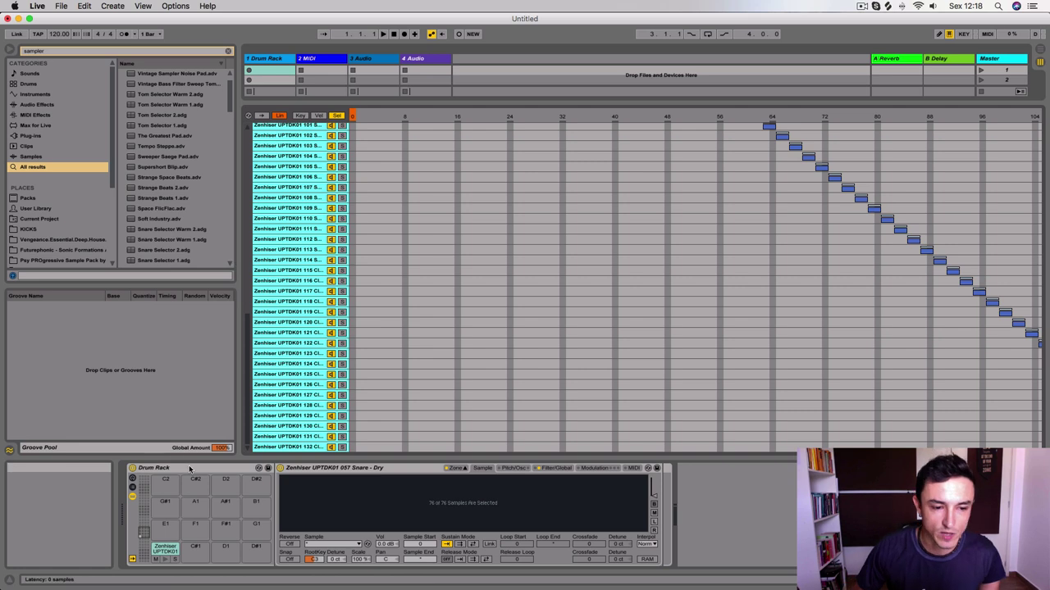
pyautogui.click(163, 551)
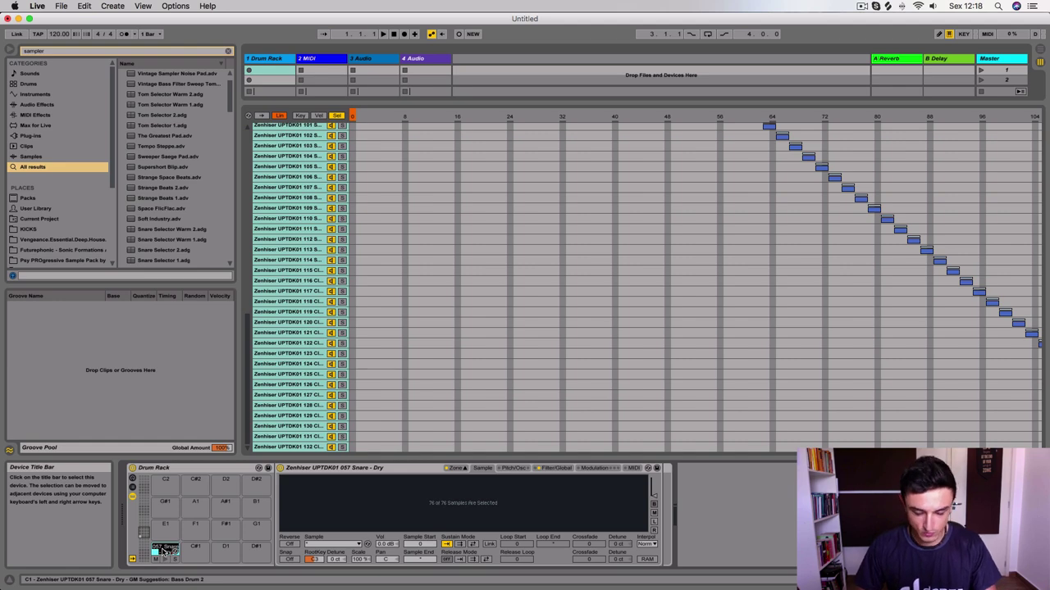
pyautogui.write('SNARE')
pyautogui.press('Return')
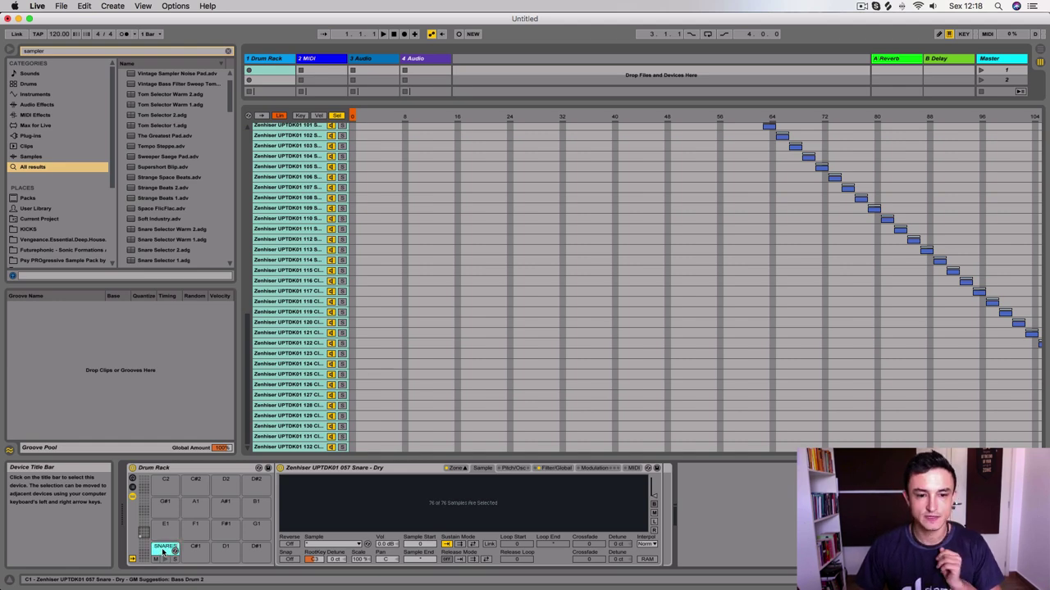
# Map the sample selector of the SNARES Sampler to Macro 1 of the Drum Rack
pyautogui.click(306, 478)
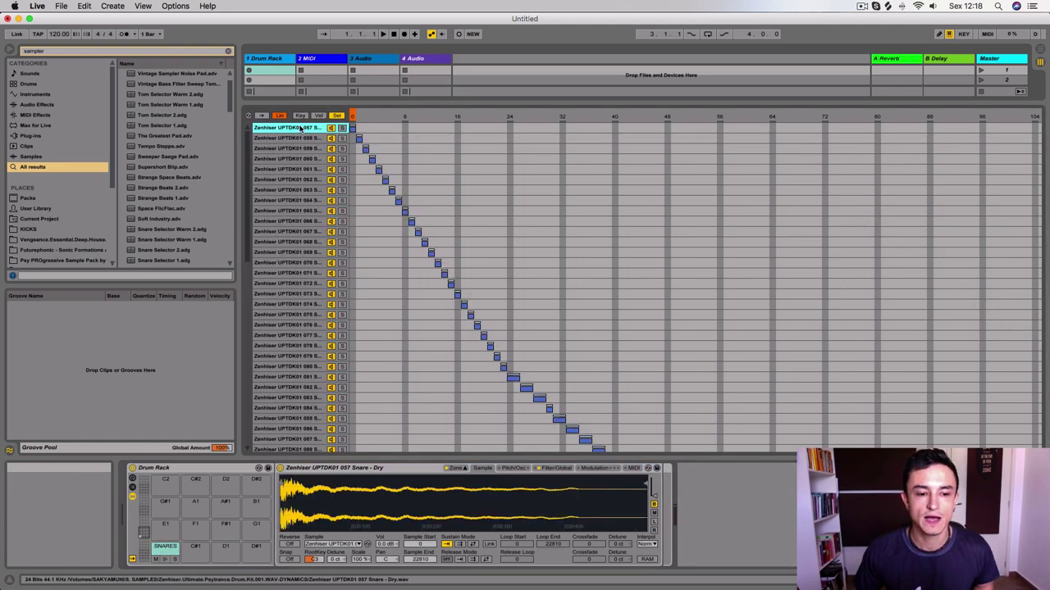
pyautogui.click(176, 545)
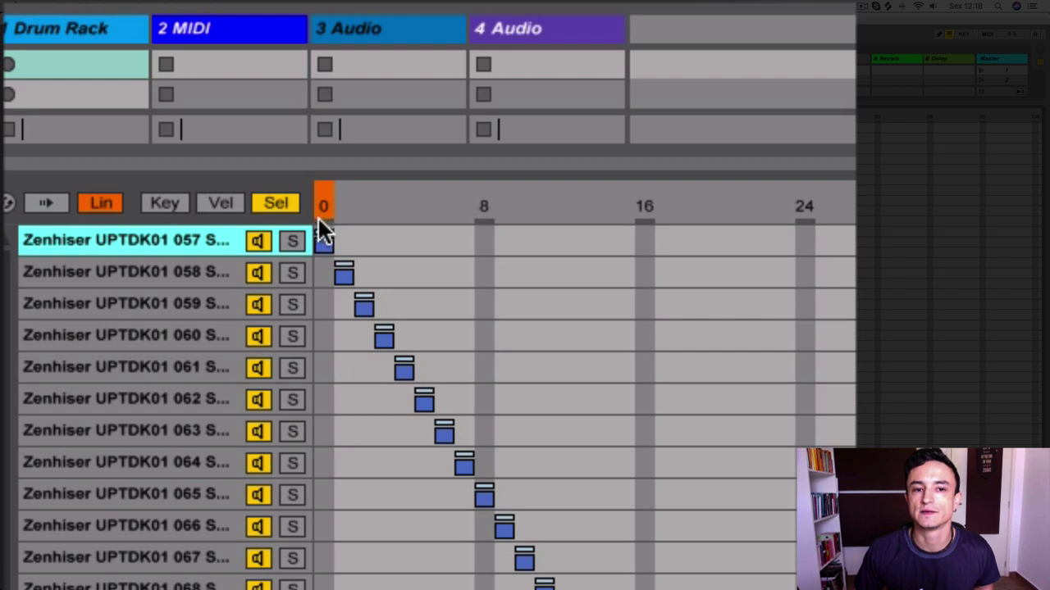
pyautogui.rightClick(323, 197)
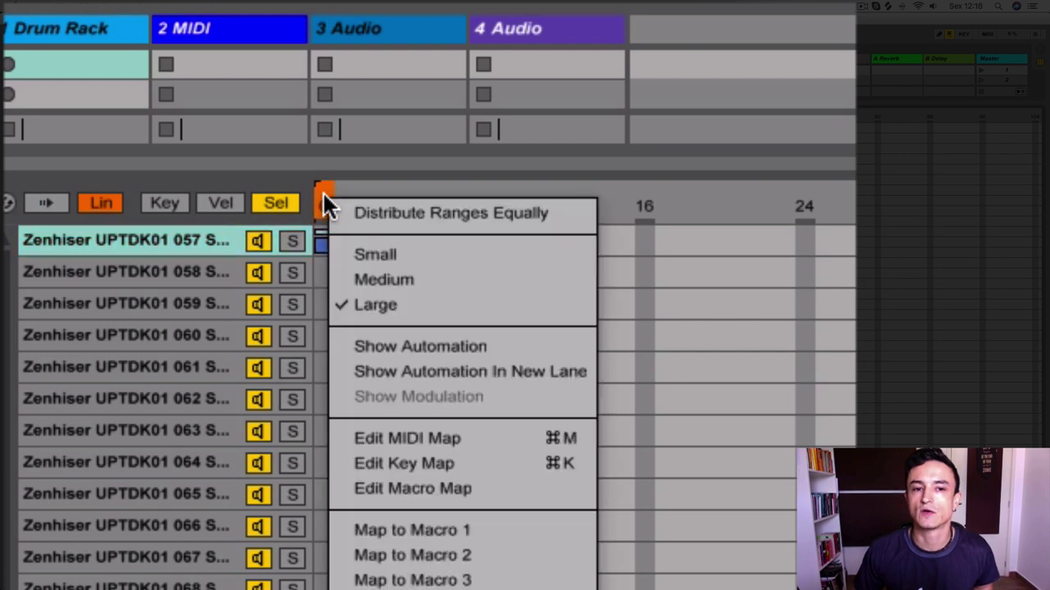
pyautogui.click(507, 529)
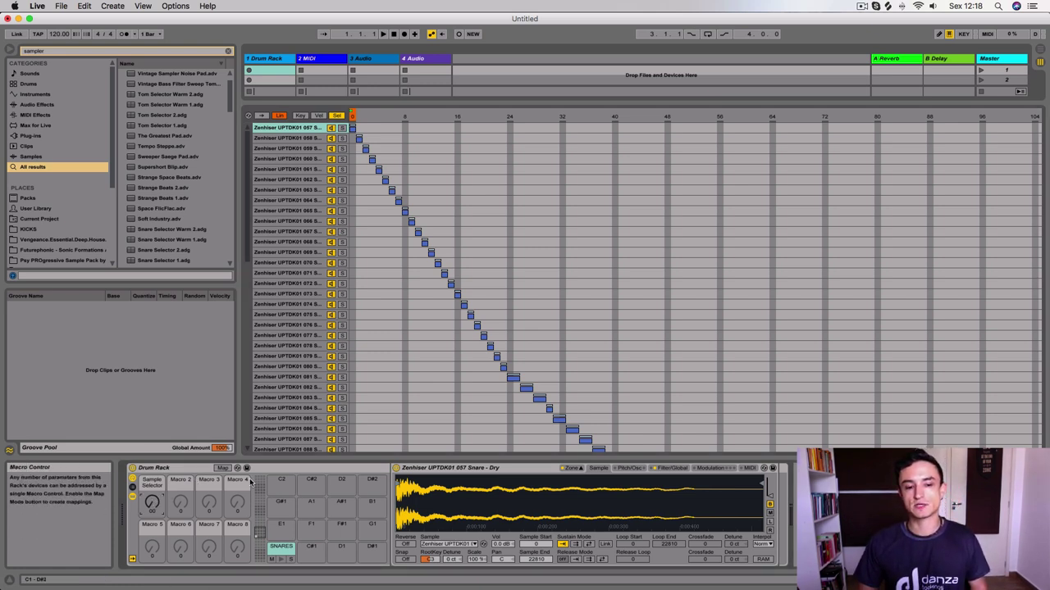
# Rename the Drum Rack's Sample Selector macro as SNARES
pyautogui.rightClick(153, 487)
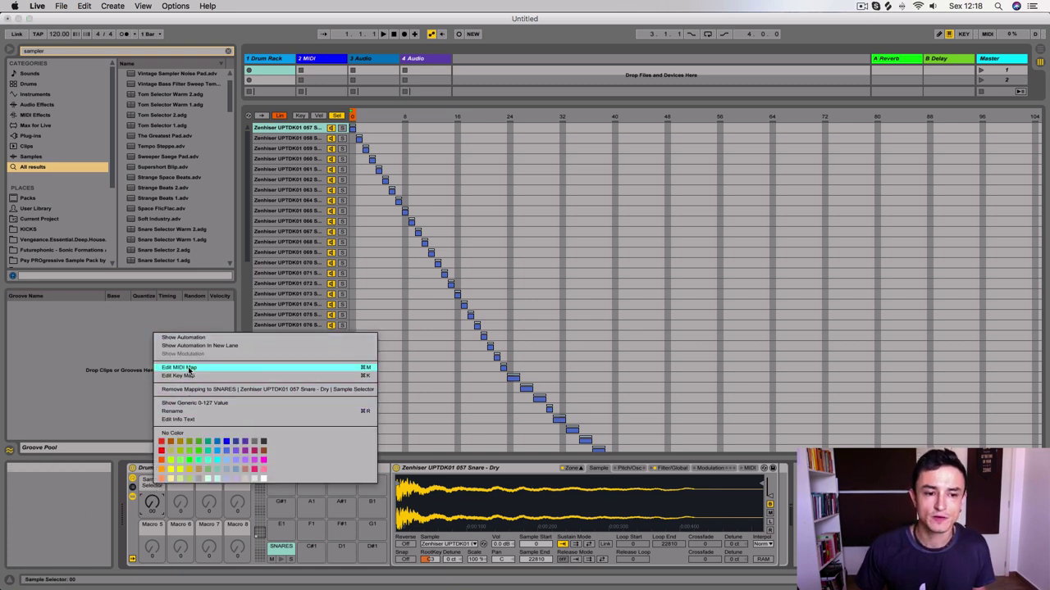
pyautogui.click(178, 411)
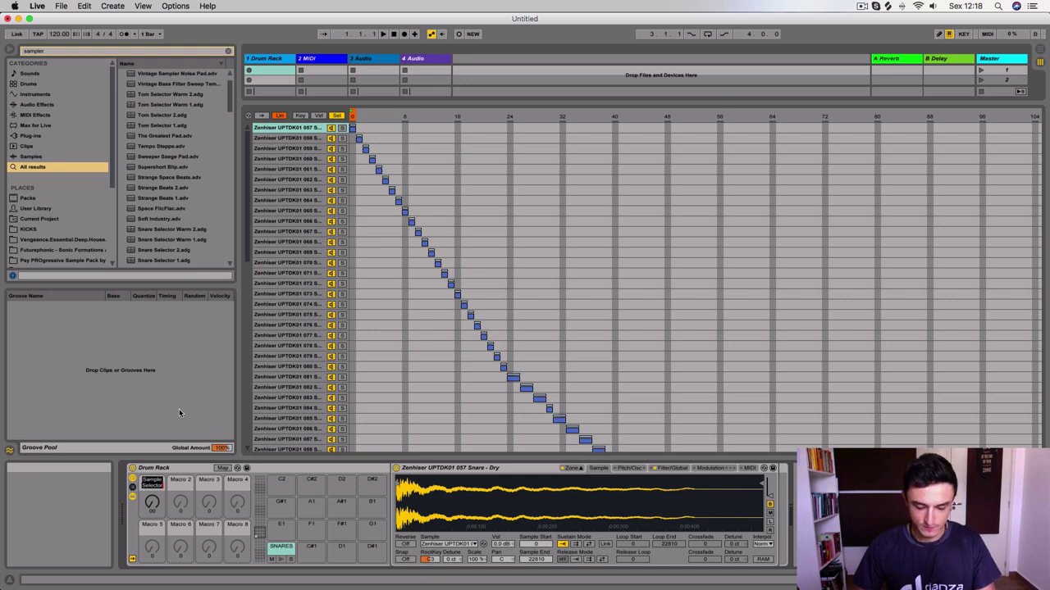
pyautogui.write('SAN')
pyautogui.press('BackSpace')
pyautogui.press('BackSpace')
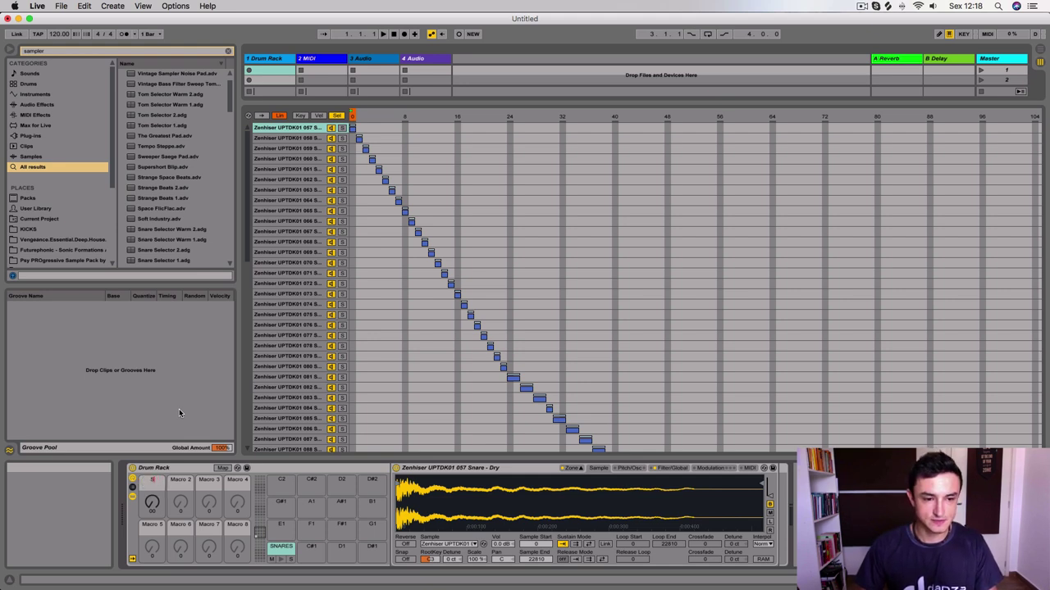
pyautogui.write('NARES')
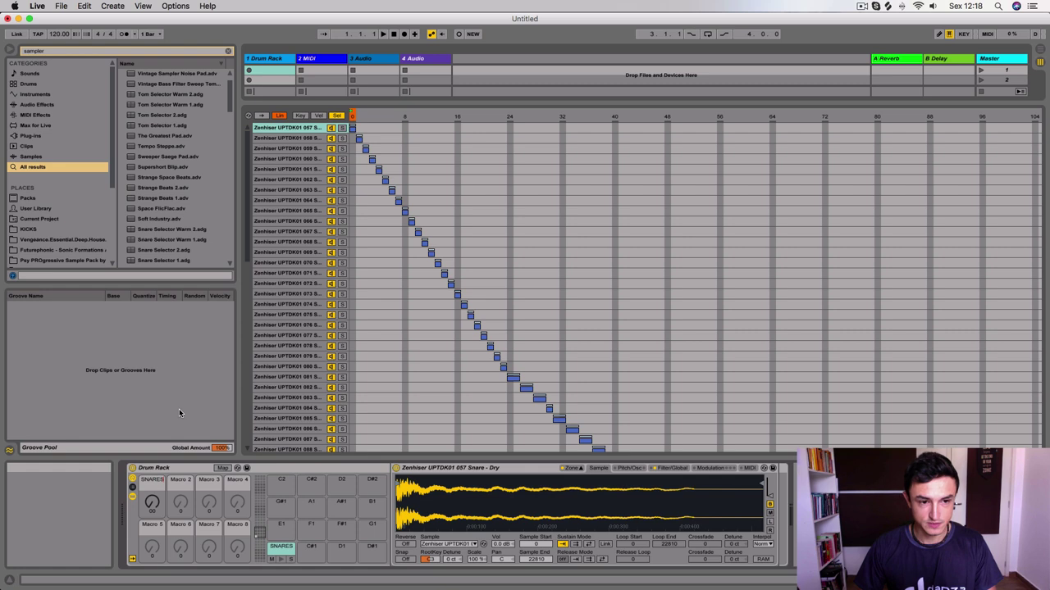
pyautogui.press('Return')
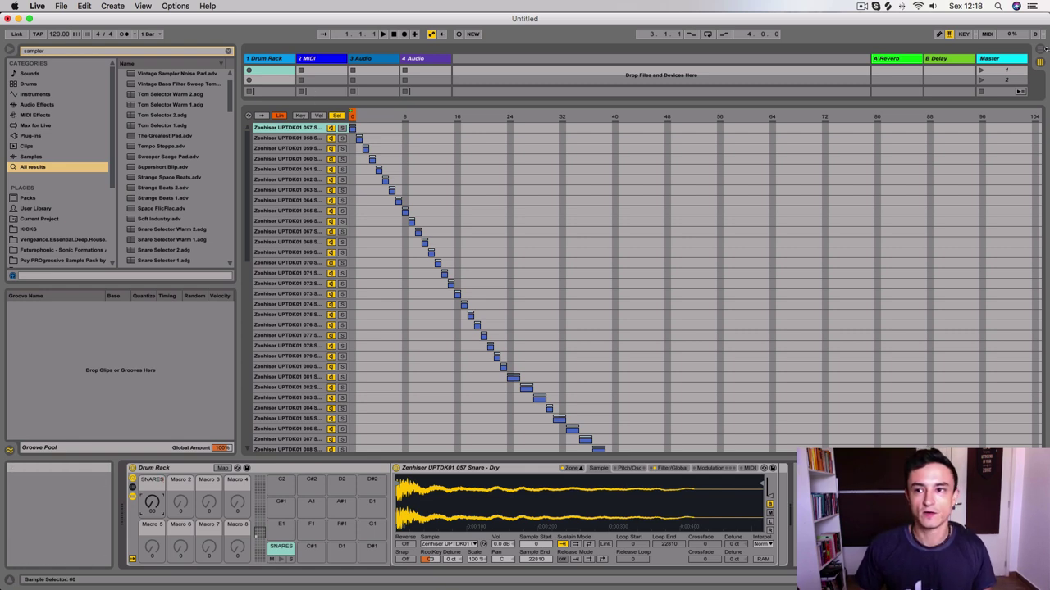
# Switch to the Arrangement view and insert a five-bar MIDI clip at the start of the Drum Rack track
pyautogui.click(1040, 49)
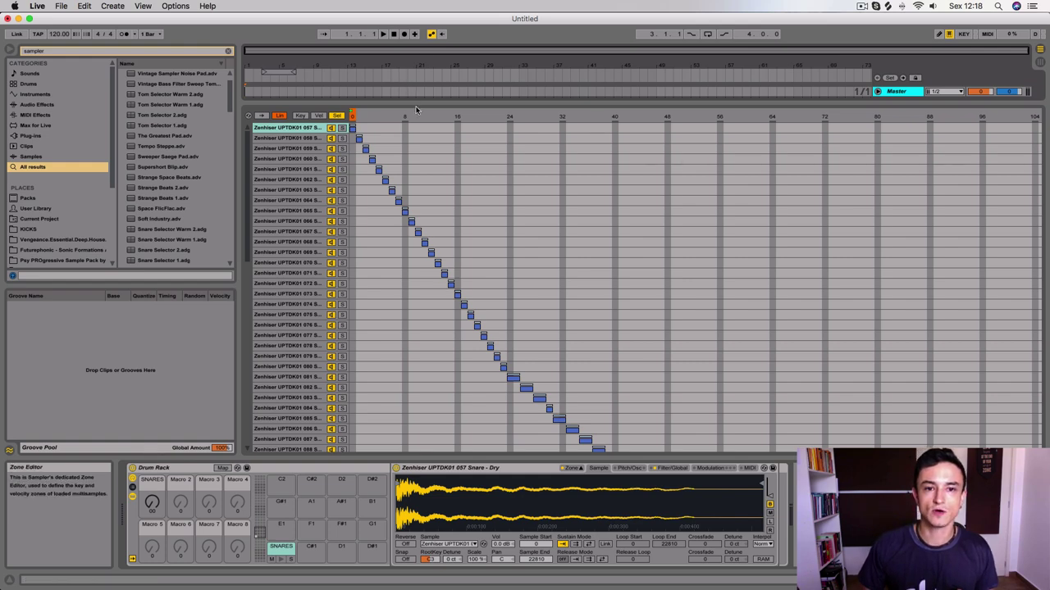
pyautogui.press('Tab')
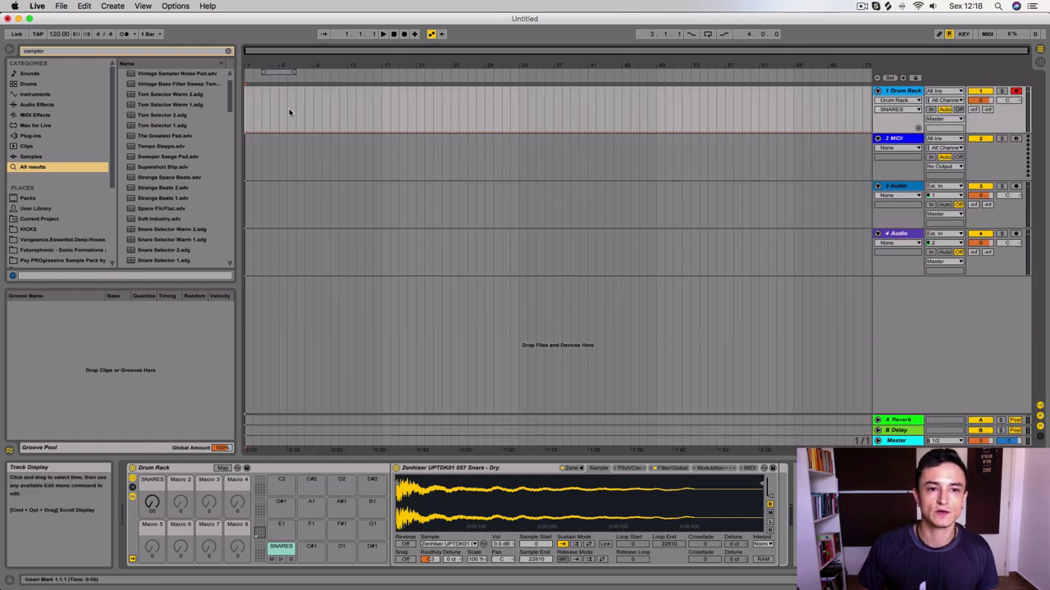
pyautogui.moveTo(288, 108); pyautogui.dragTo(244, 101)
pyautogui.rightClick(258, 98)
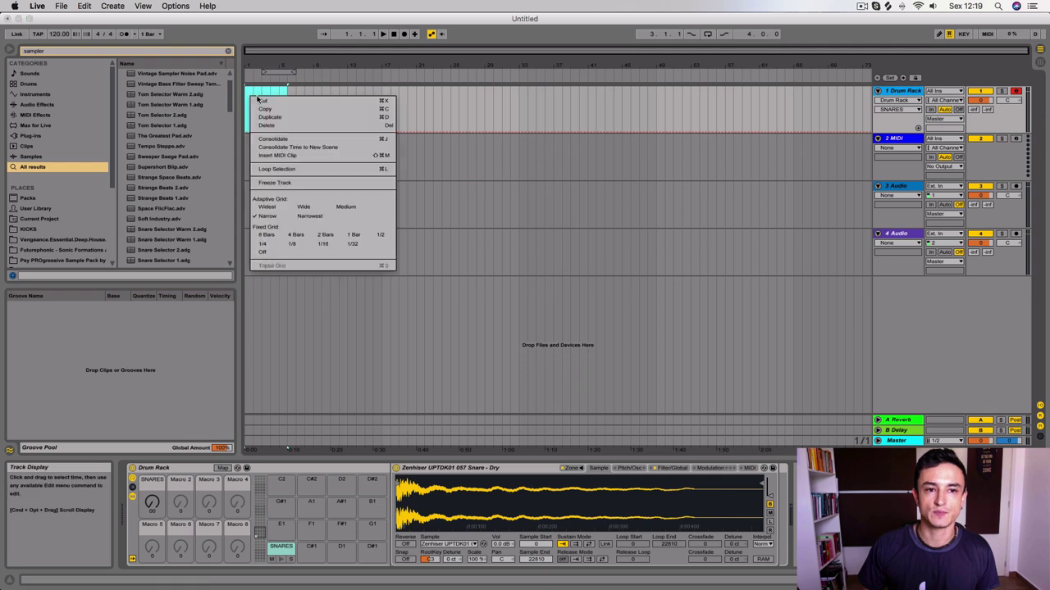
pyautogui.click(300, 155)
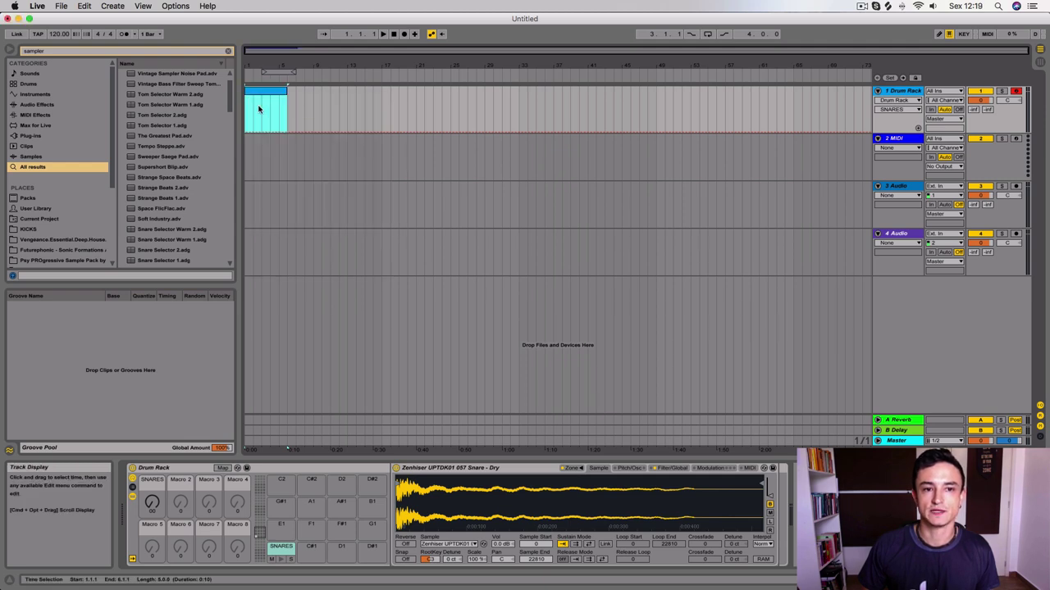
# Open the new MIDI clip and add two SNARES notes in bar 1, at its start and in its third beat
pyautogui.doubleClick(261, 107)
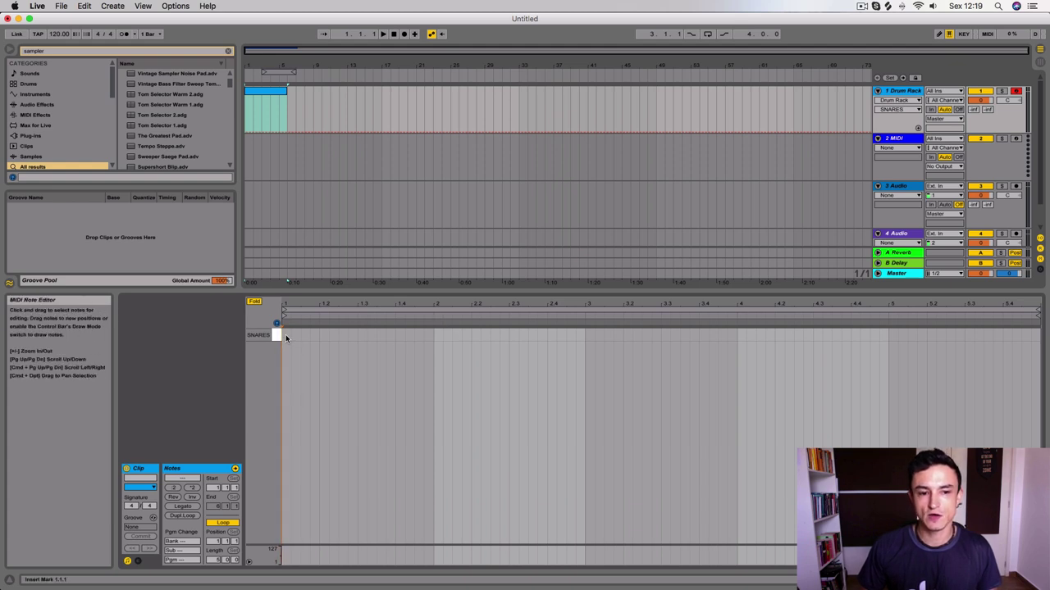
pyautogui.doubleClick(327, 335)
pyautogui.moveTo(326, 335); pyautogui.dragTo(388, 347)
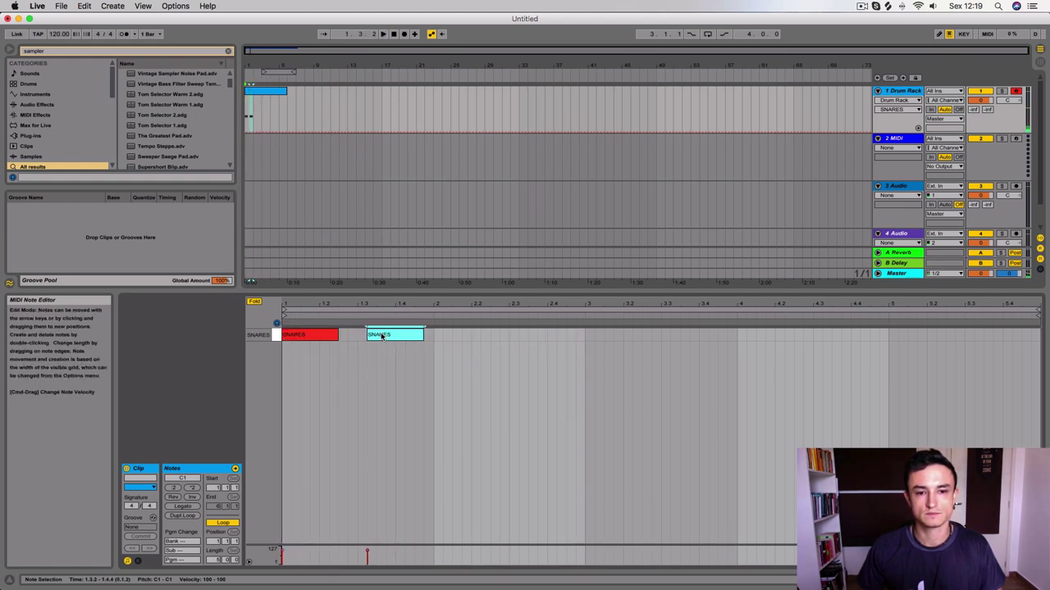
# Turn on arrangement looping over the first bar only and play the snare pattern
pyautogui.moveTo(283, 69); pyautogui.dragTo(267, 70)
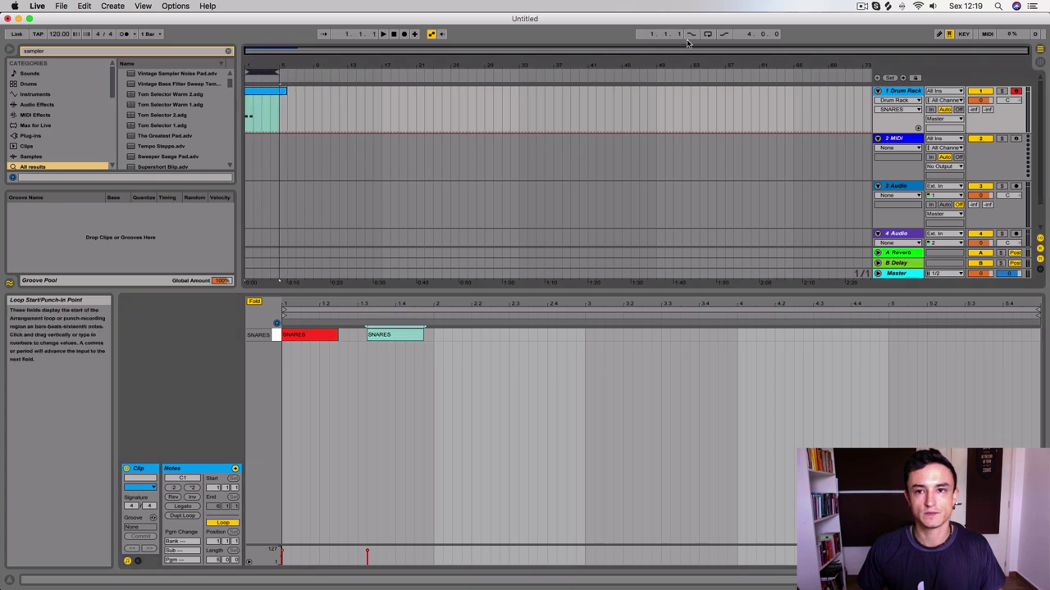
pyautogui.click(707, 35)
pyautogui.press('space')
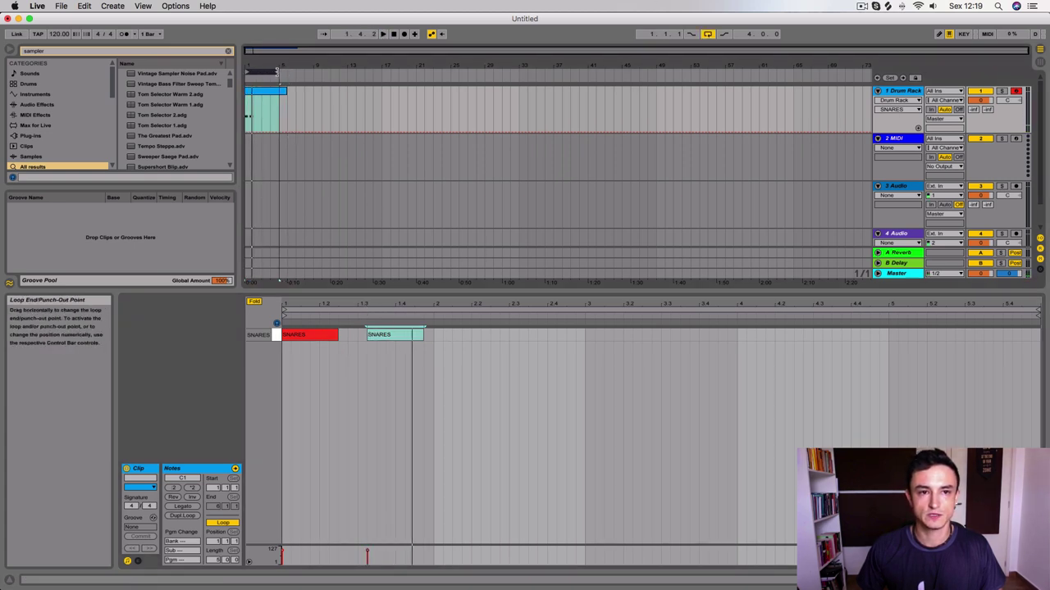
pyautogui.moveTo(279, 71); pyautogui.dragTo(259, 75)
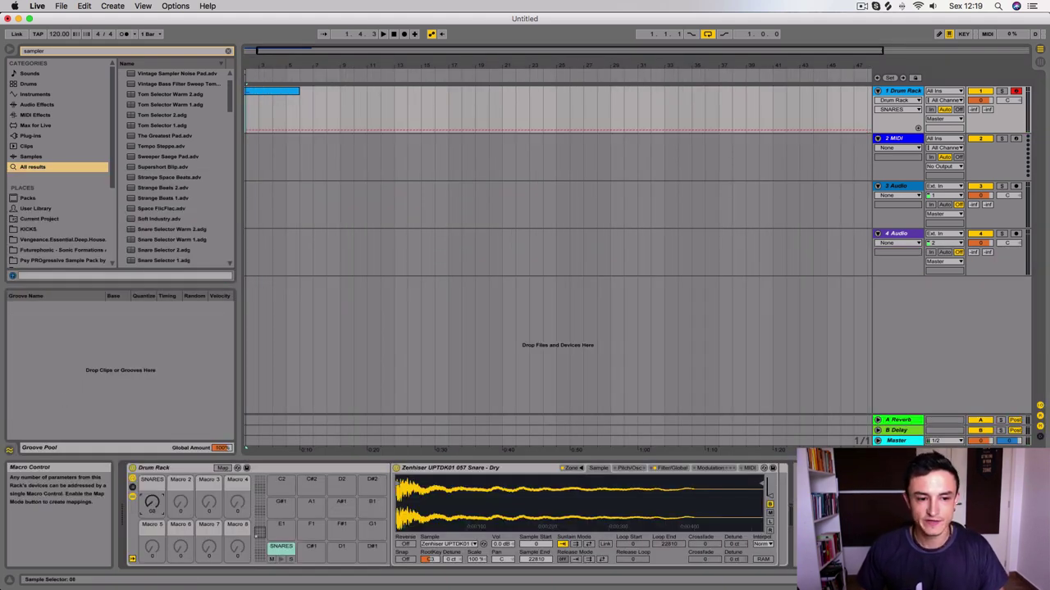
# Show the Sampler's zone editor again and enlarge it to reveal more sample layers
pyautogui.moveTo(152, 502); pyautogui.dragTo(151, 480)
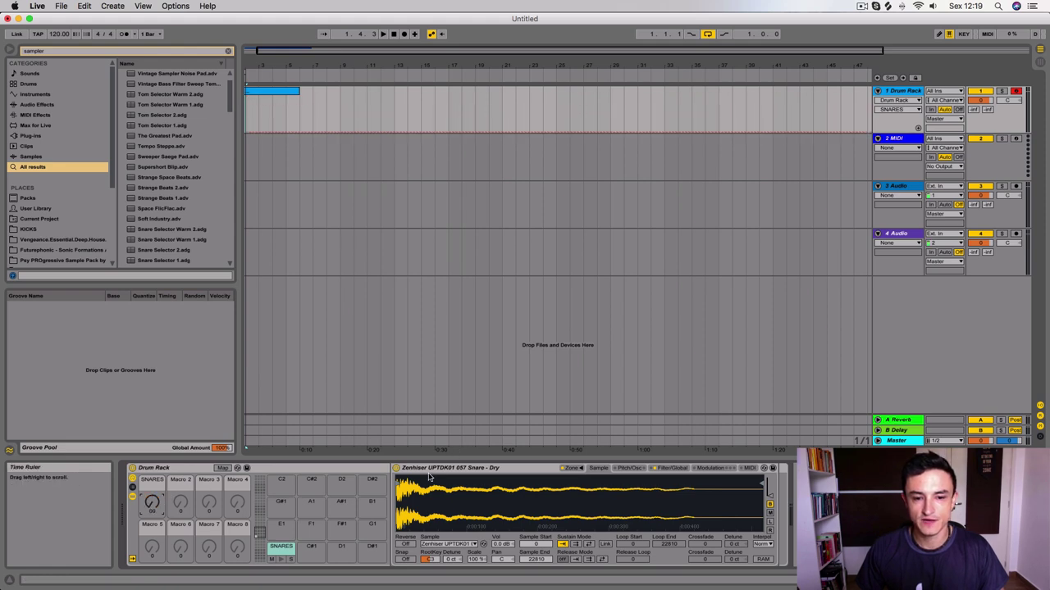
pyautogui.click(566, 468)
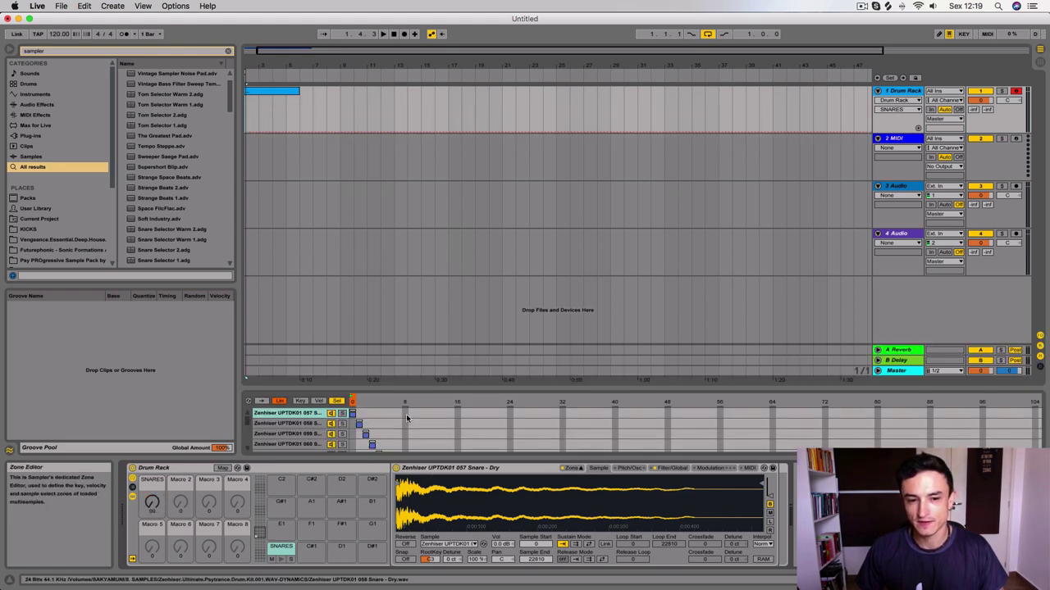
pyautogui.moveTo(402, 388); pyautogui.dragTo(403, 176)
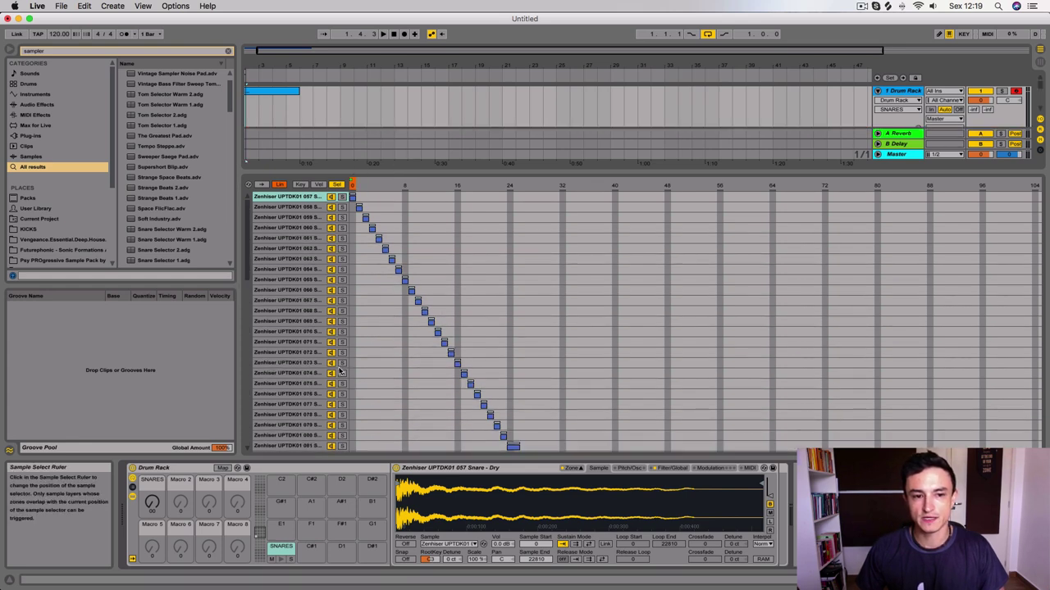
# Audition the samples by sweeping the SNARES macro from 1 up to 127 during loop playback, ending at 91
pyautogui.moveTo(152, 502); pyautogui.dragTo(152, 501)
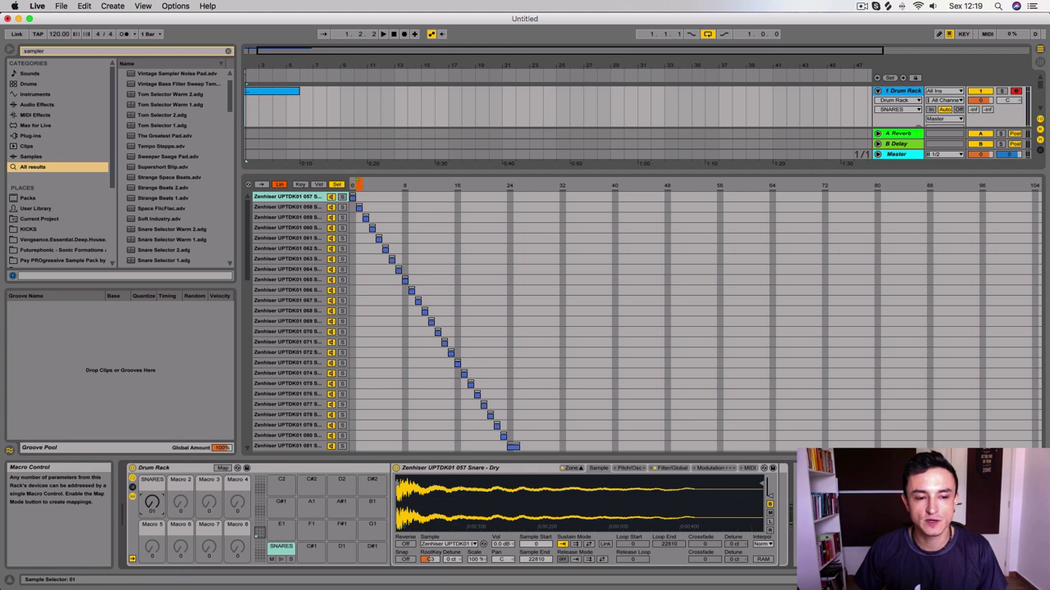
pyautogui.press('space')
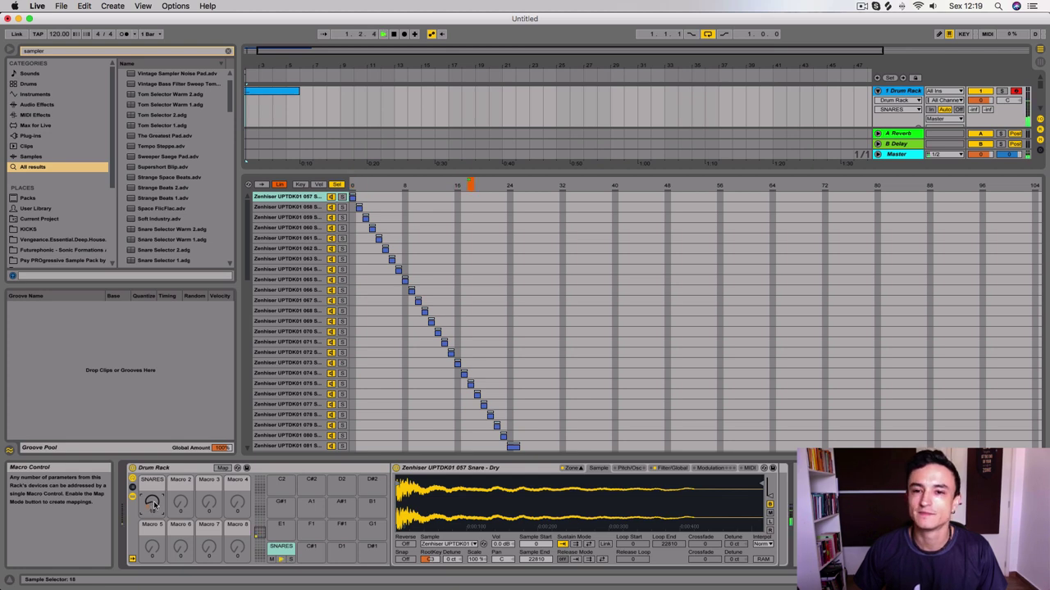
pyautogui.moveTo(152, 503); pyautogui.dragTo(153, 467)
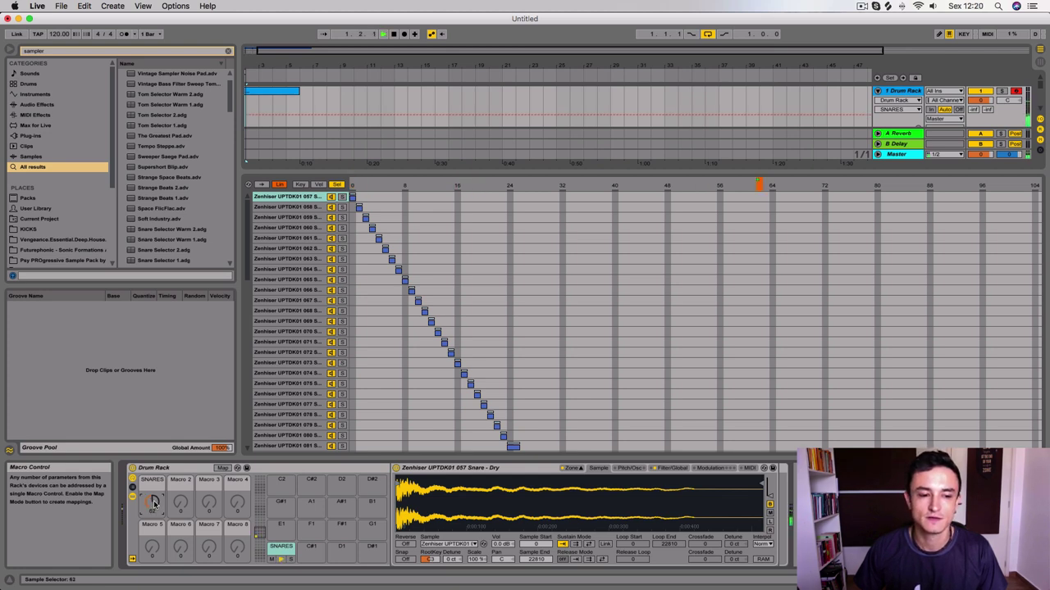
pyautogui.moveTo(154, 503); pyautogui.dragTo(154, 503)
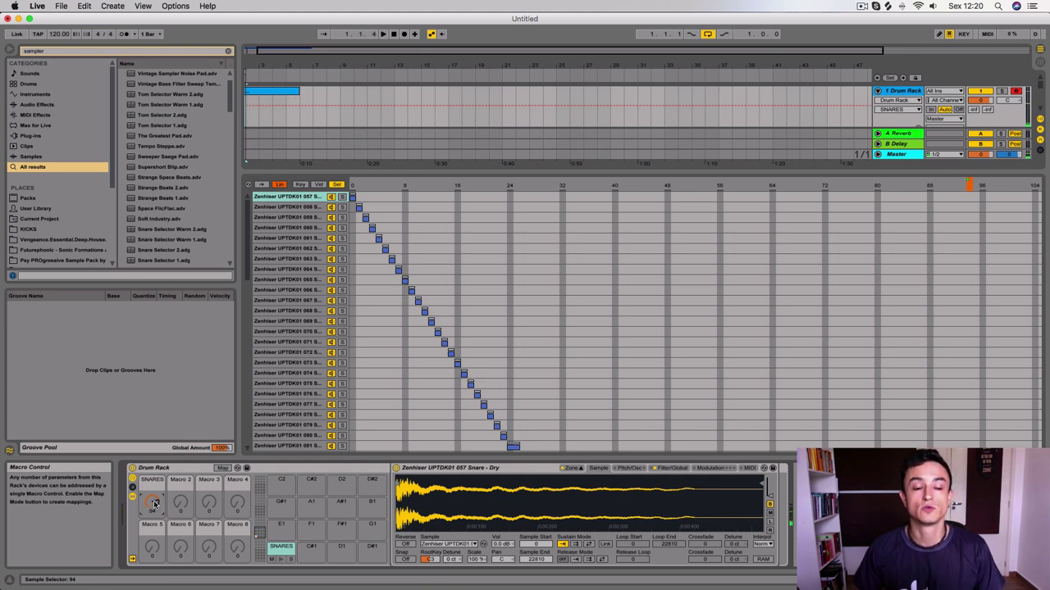
pyautogui.moveTo(153, 503); pyautogui.dragTo(153, 504)
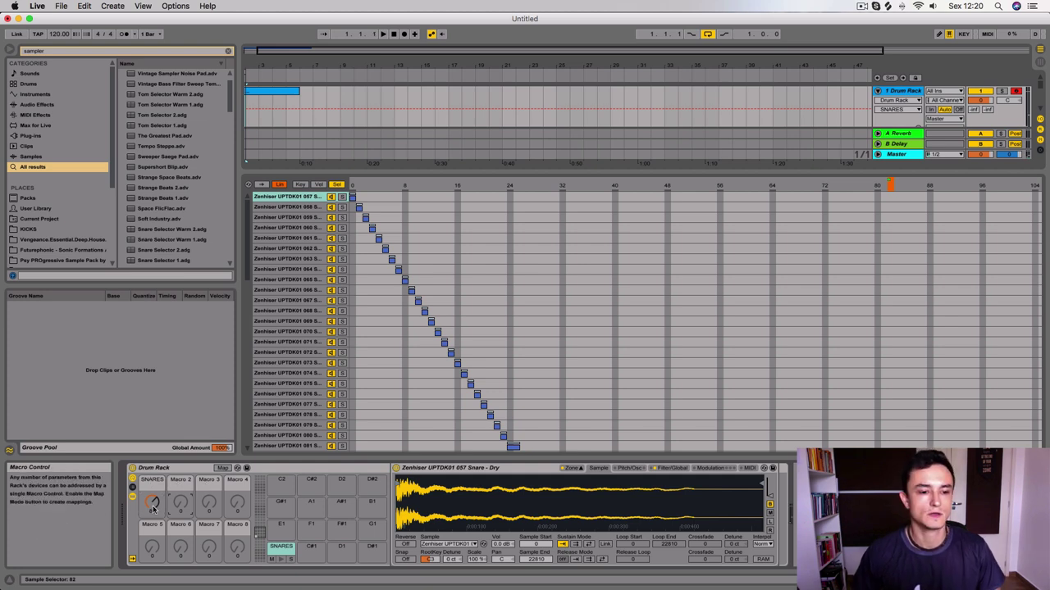
pyautogui.moveTo(153, 503); pyautogui.dragTo(153, 504)
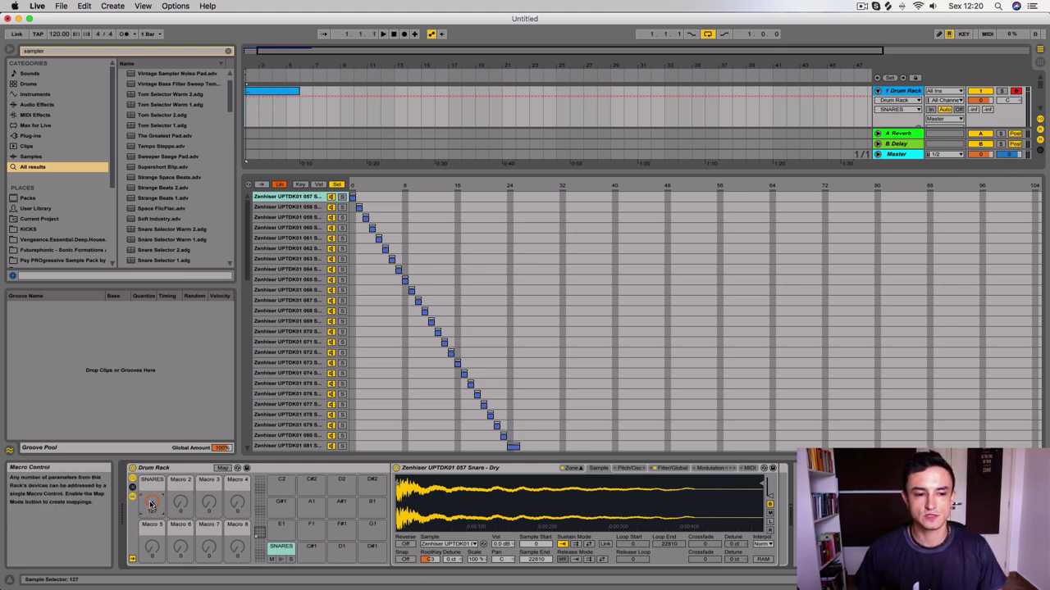
pyautogui.press('space')
pyautogui.moveTo(151, 505)
pyautogui.mouseDown()
pyautogui.moveTo(151, 541)
pyautogui.moveTo(151, 499)
pyautogui.mouseUp()
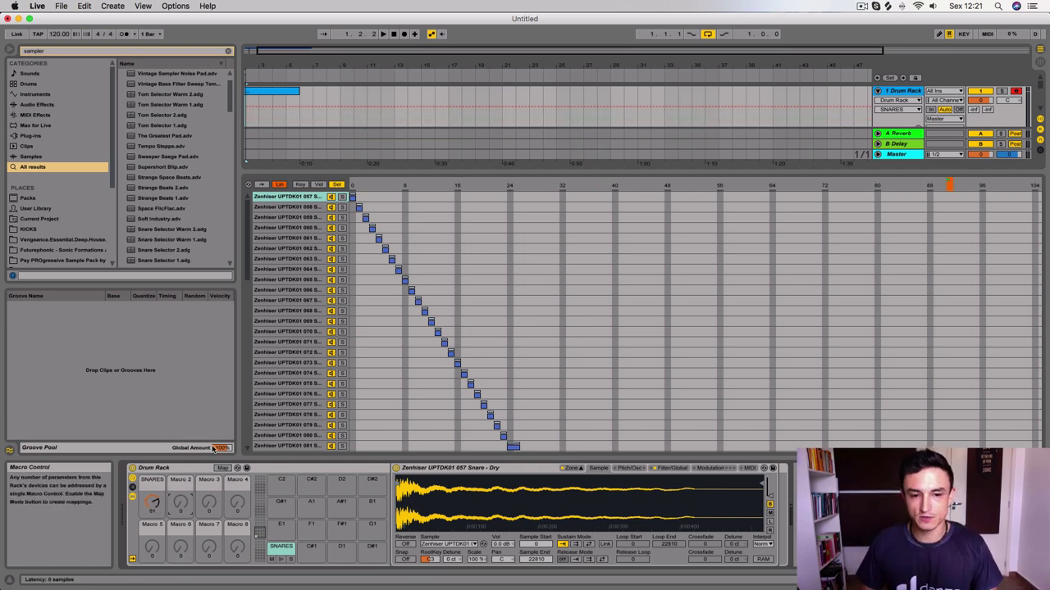
# Find the Sampler instrument in the browser and load an empty one onto pad C#1 of the Drum Rack
pyautogui.click(310, 555)
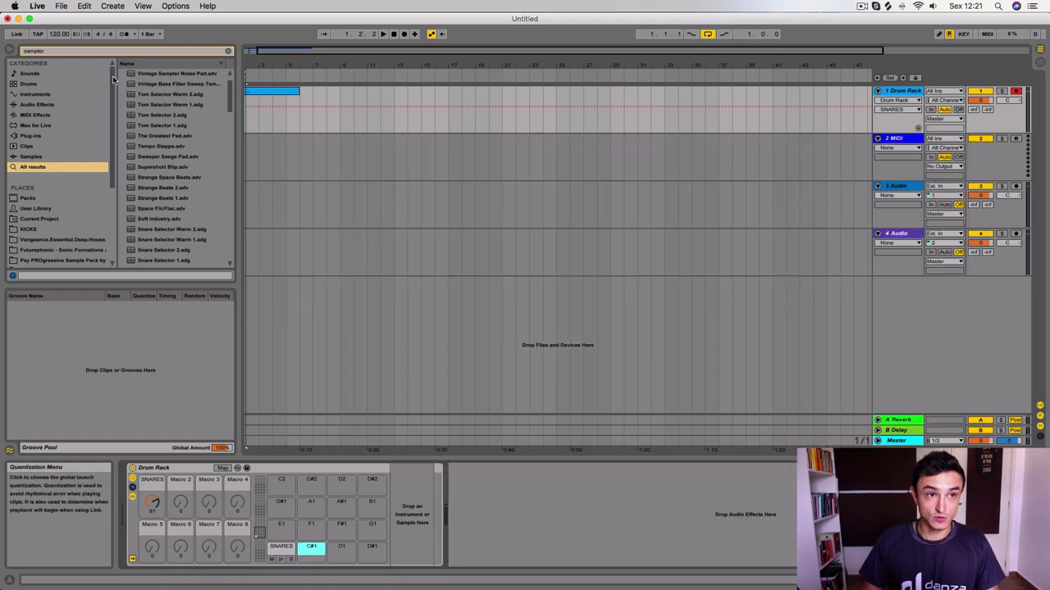
pyautogui.click(218, 52)
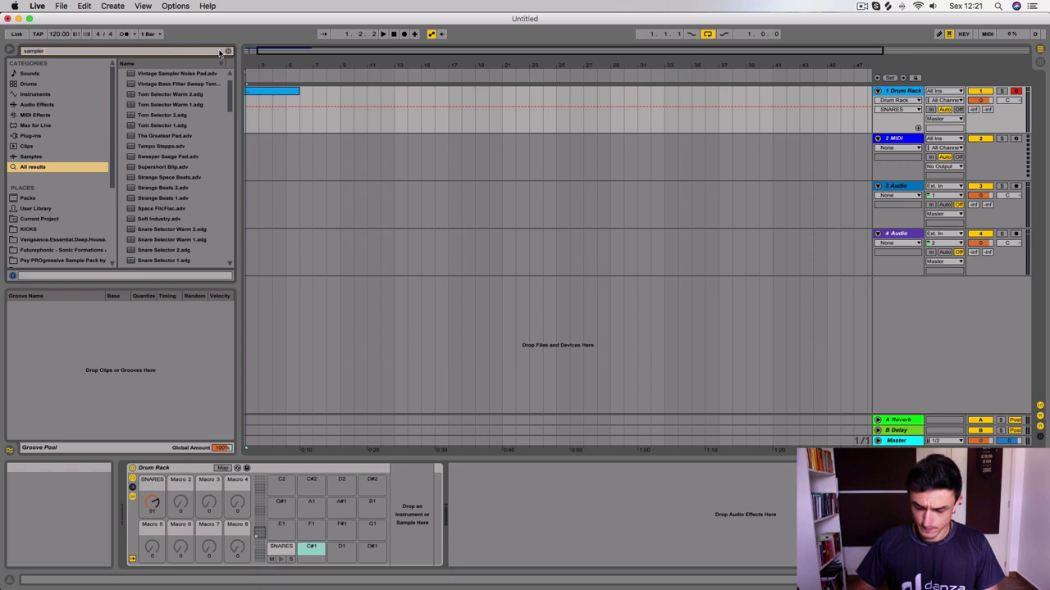
pyautogui.press('Return')
pyautogui.moveTo(273, 160); pyautogui.dragTo(405, 550)
pyautogui.click(510, 469)
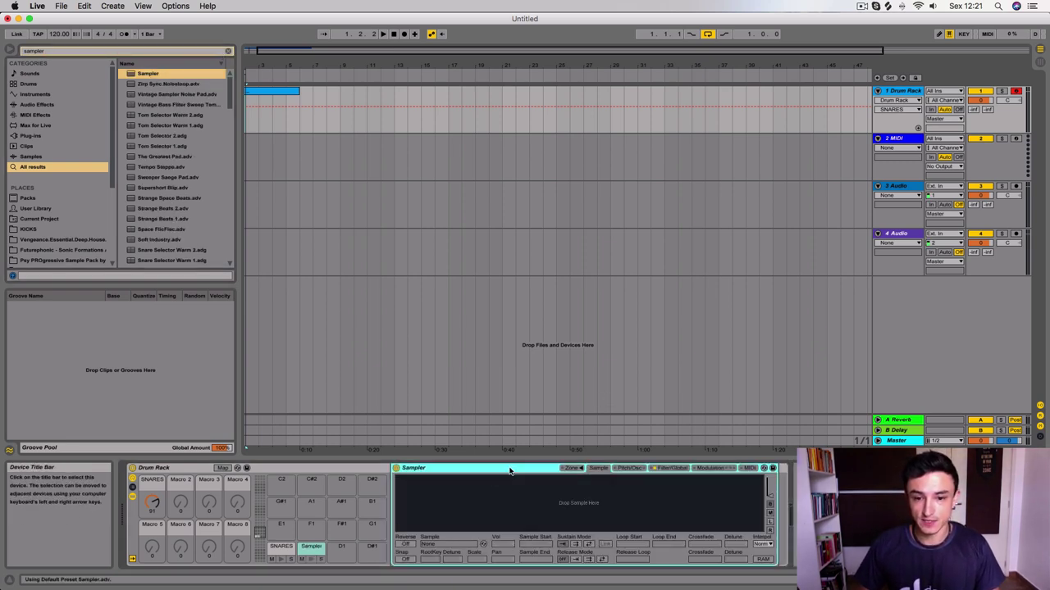
# Show the empty Sampler's zone editor, then search Finder for "hihat" and open a Hihat sample folder
pyautogui.click(577, 469)
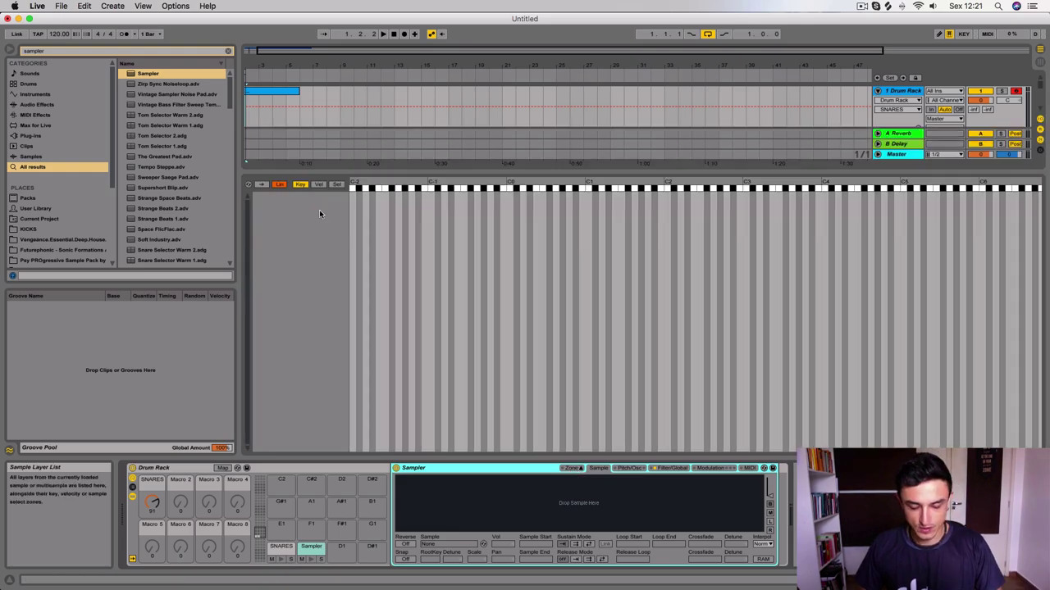
pyautogui.hotkey('ctrl', 'Up')
pyautogui.click(921, 246)
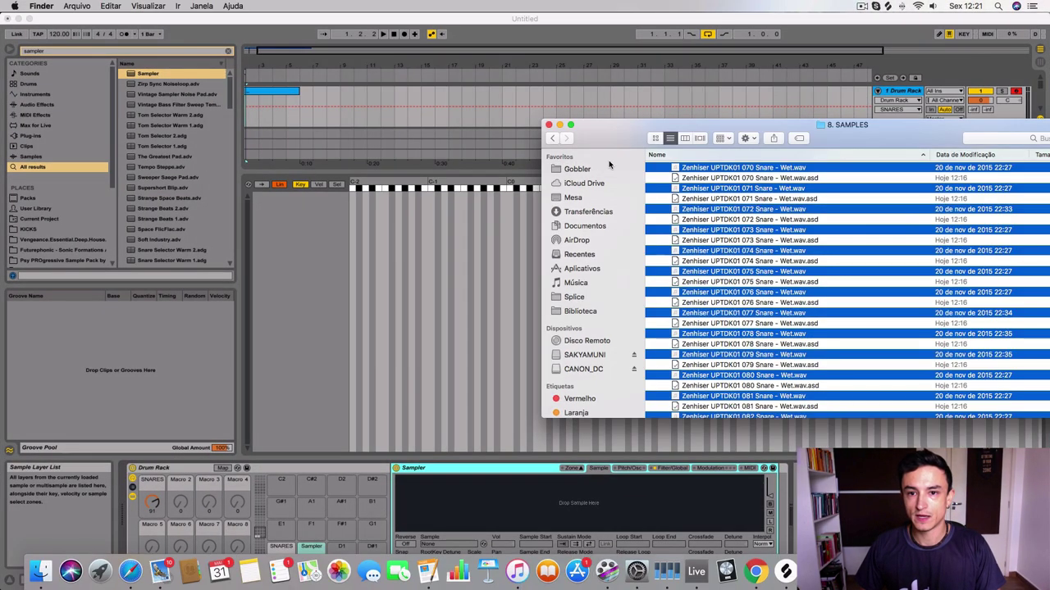
pyautogui.press('super+Up')
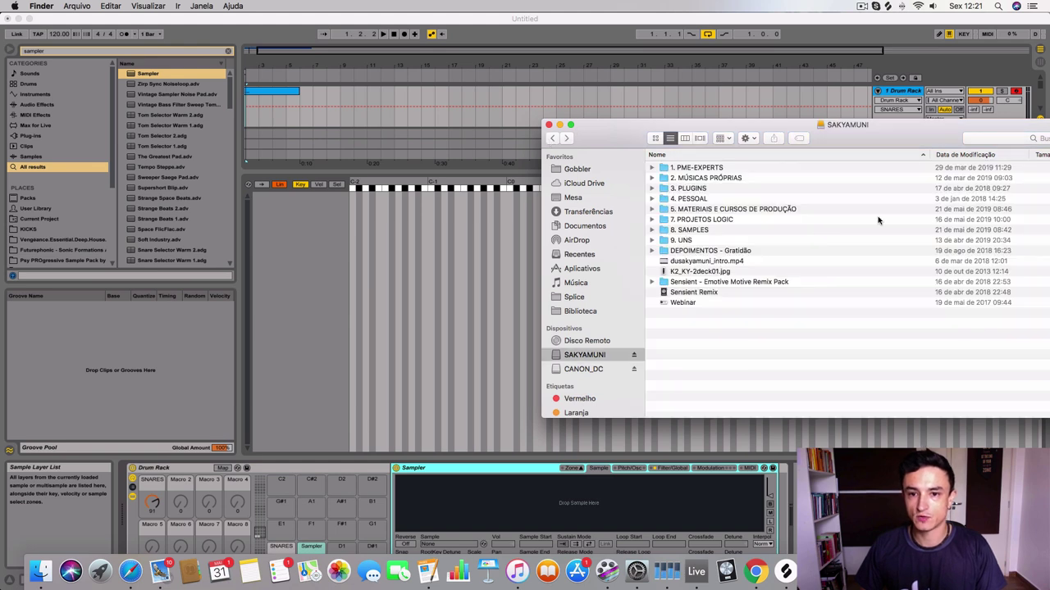
pyautogui.click(1020, 141)
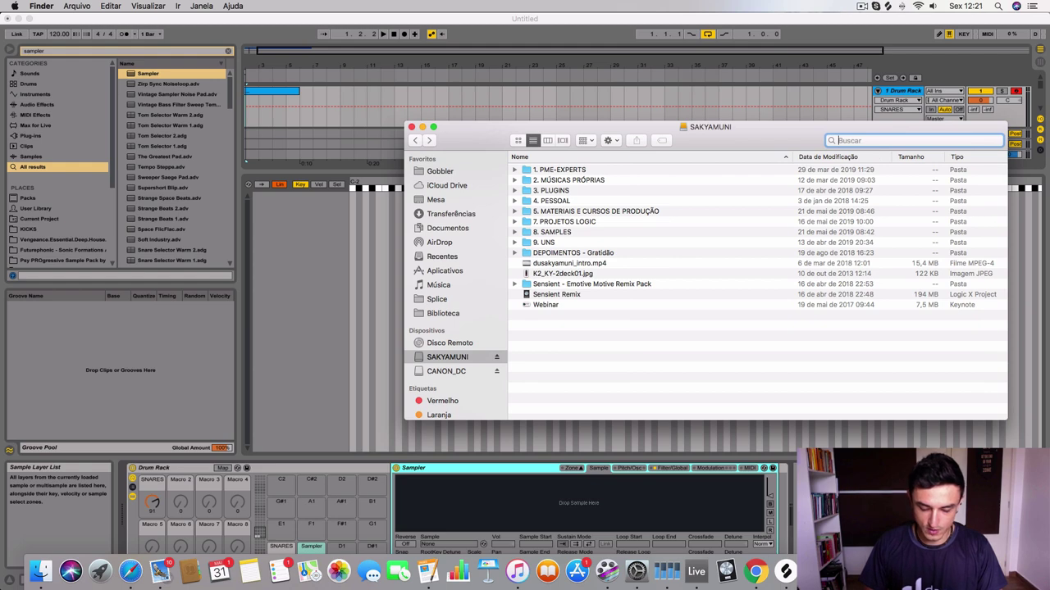
pyautogui.write('hihat')
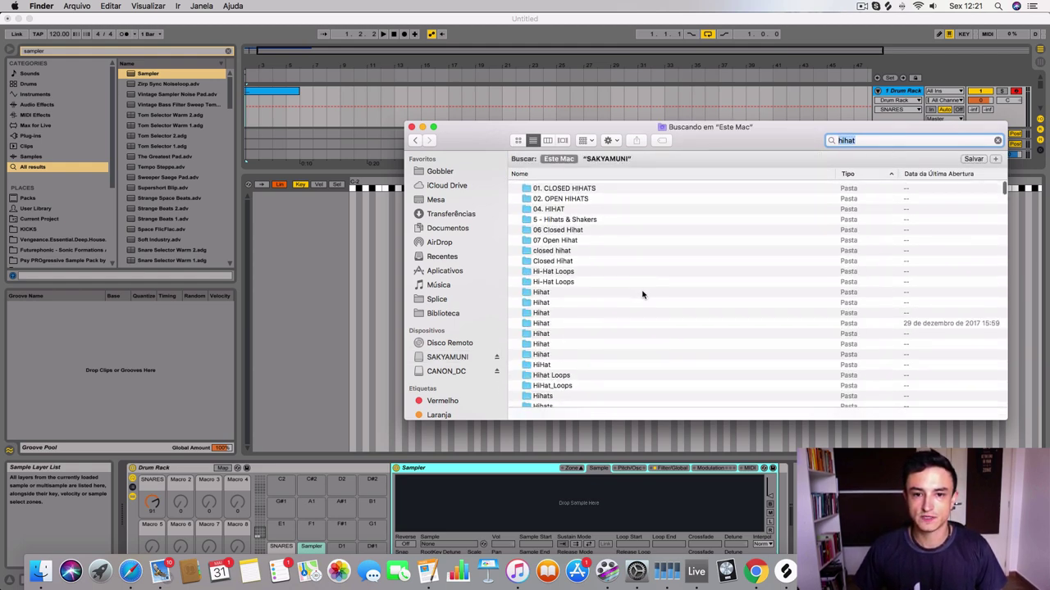
pyautogui.doubleClick(550, 314)
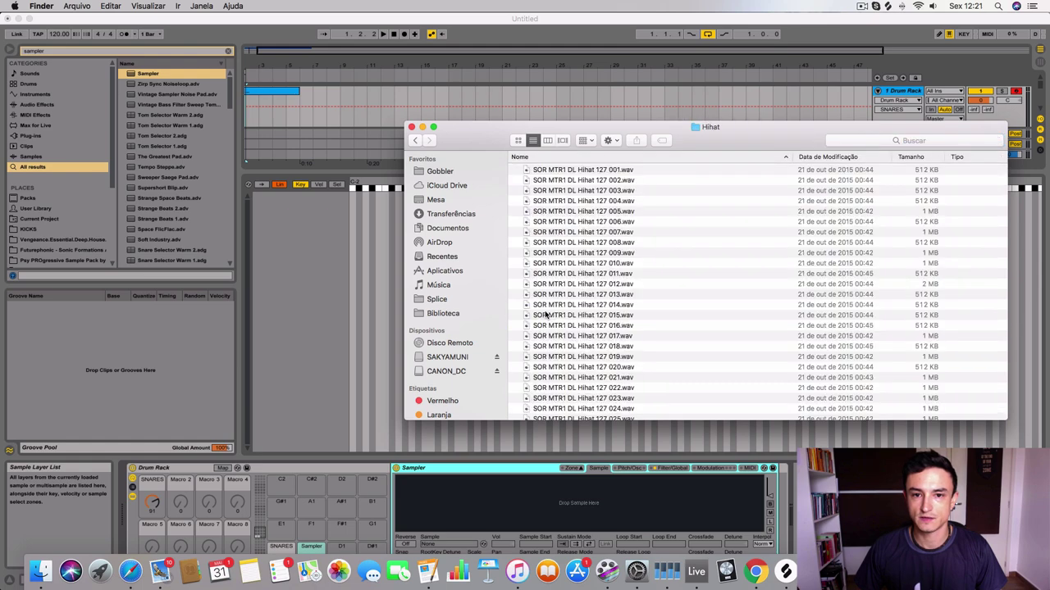
# Select all the SOR MTR1 DL Hihat 127 samples in the folder and load them into the Sampler's sample layer list
pyautogui.click(596, 169)
pyautogui.scroll(-15, 603, 287)
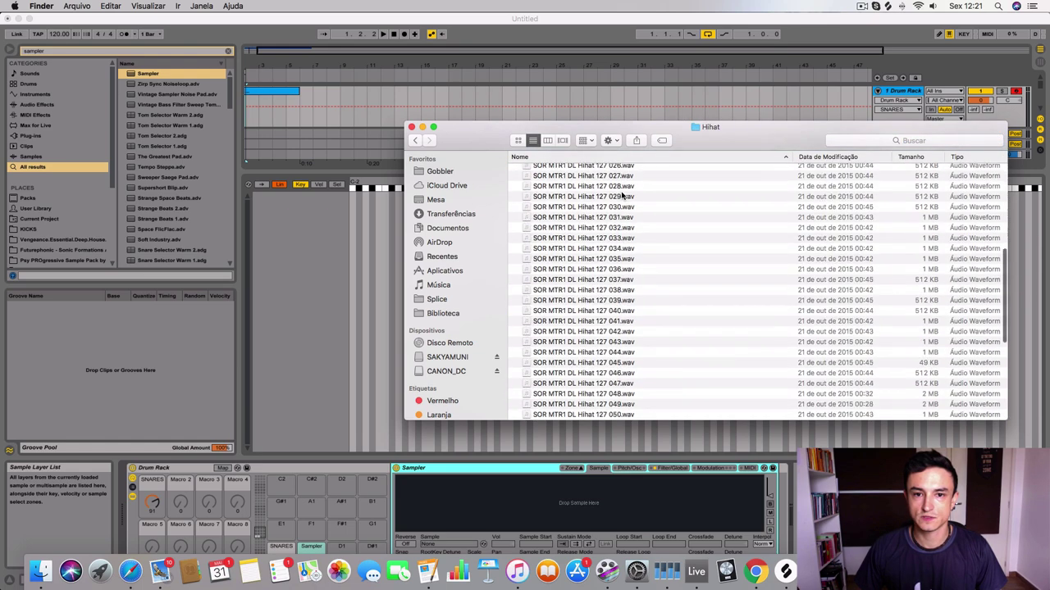
pyautogui.keyDown('shift'); pyautogui.click(601, 416); pyautogui.keyUp('shift')
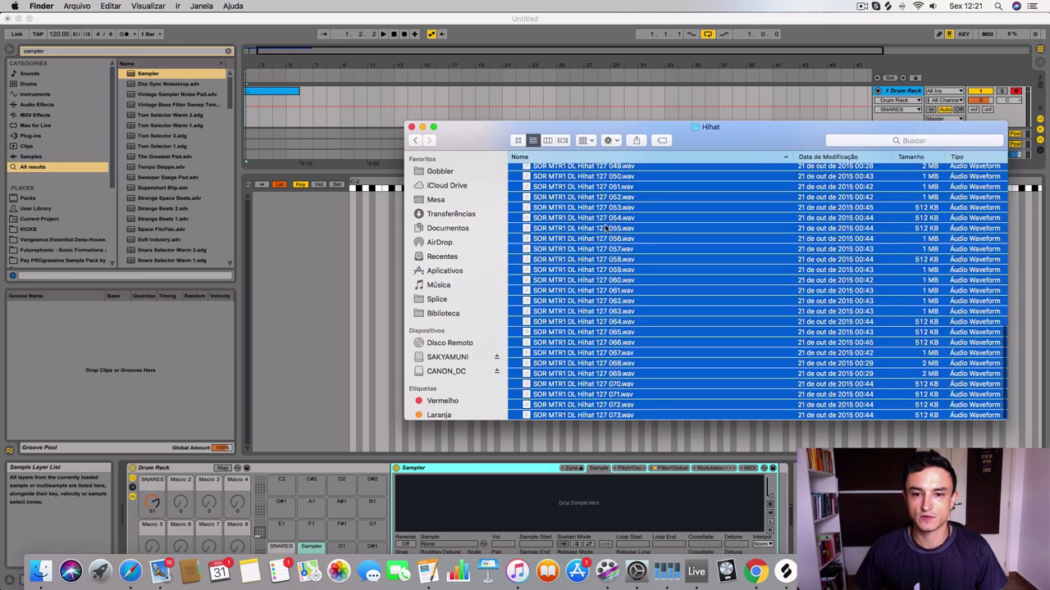
pyautogui.rightClick(606, 223)
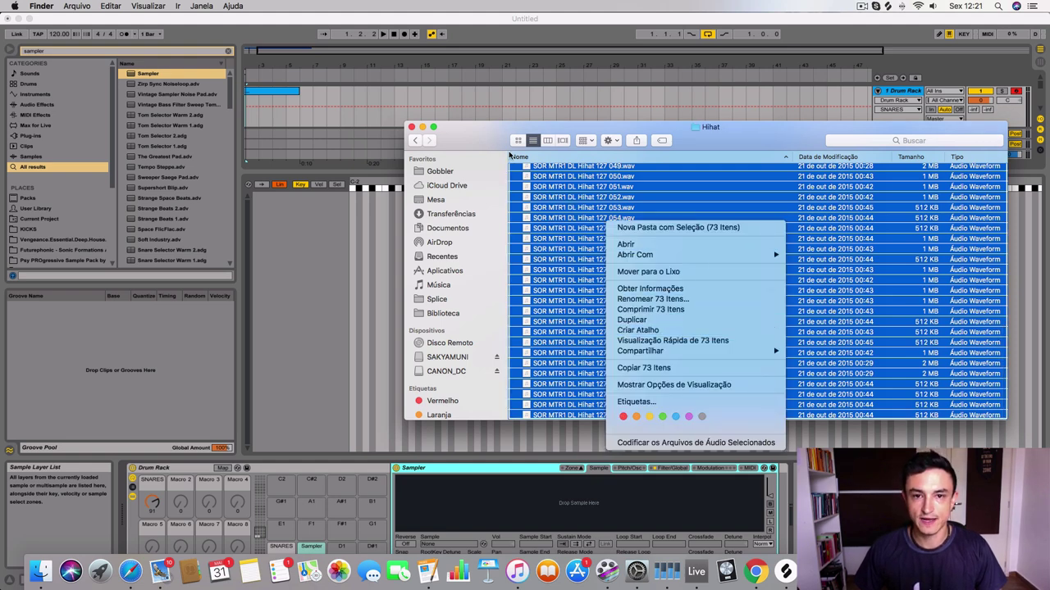
pyautogui.click(542, 197)
pyautogui.moveTo(518, 188); pyautogui.dragTo(293, 416)
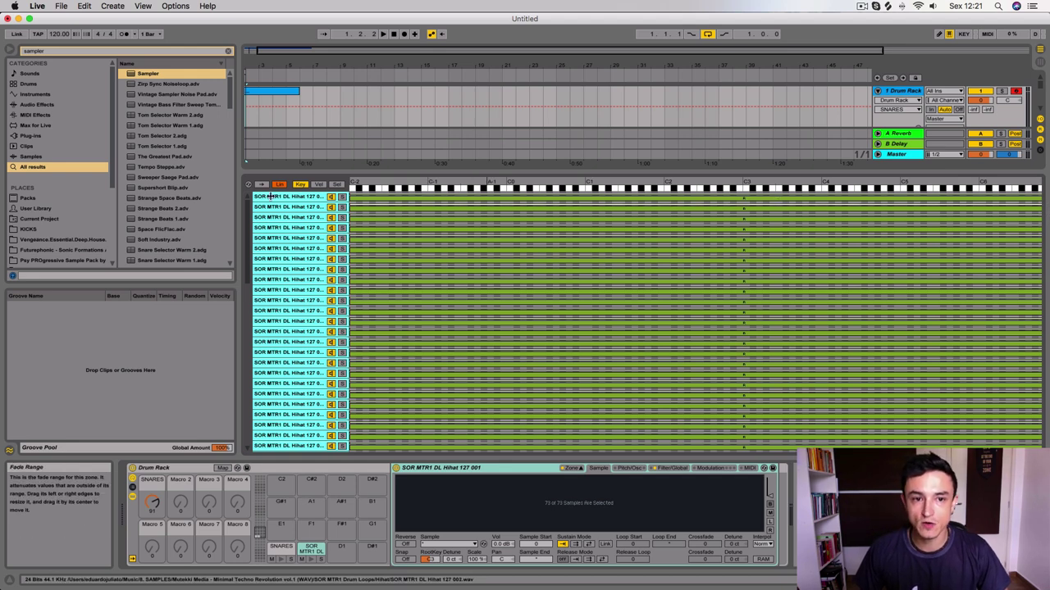
# Display the hihat layers' sample select zones and distribute their ranges equally
pyautogui.click(337, 185)
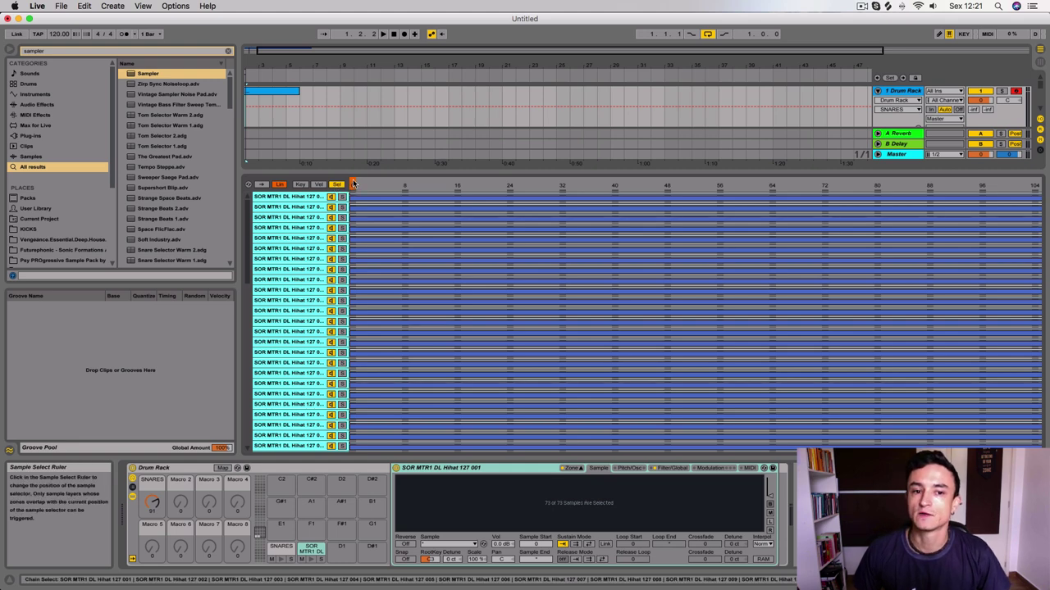
pyautogui.rightClick(353, 184)
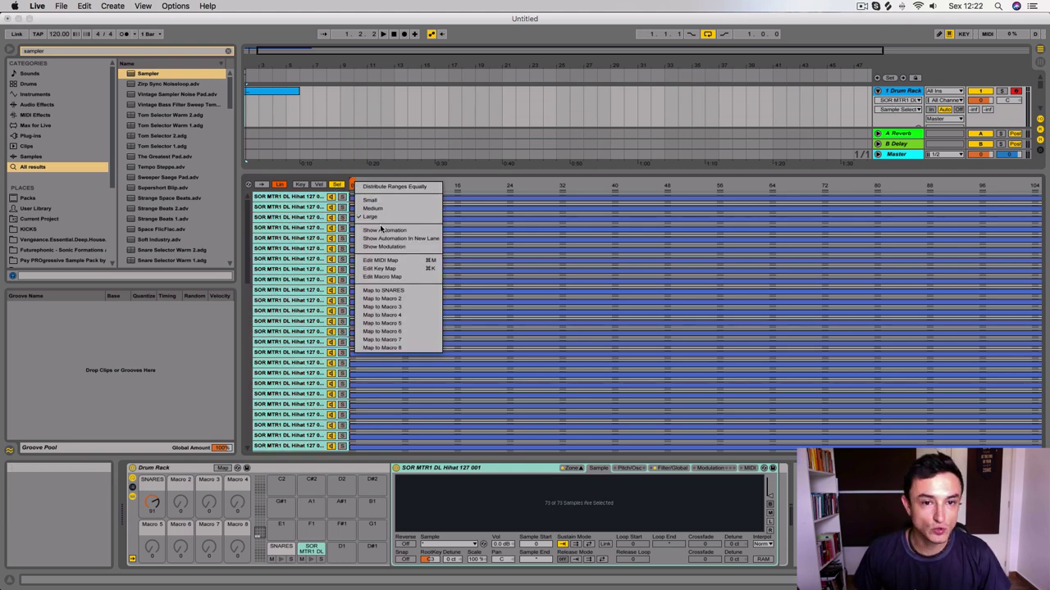
pyautogui.click(385, 187)
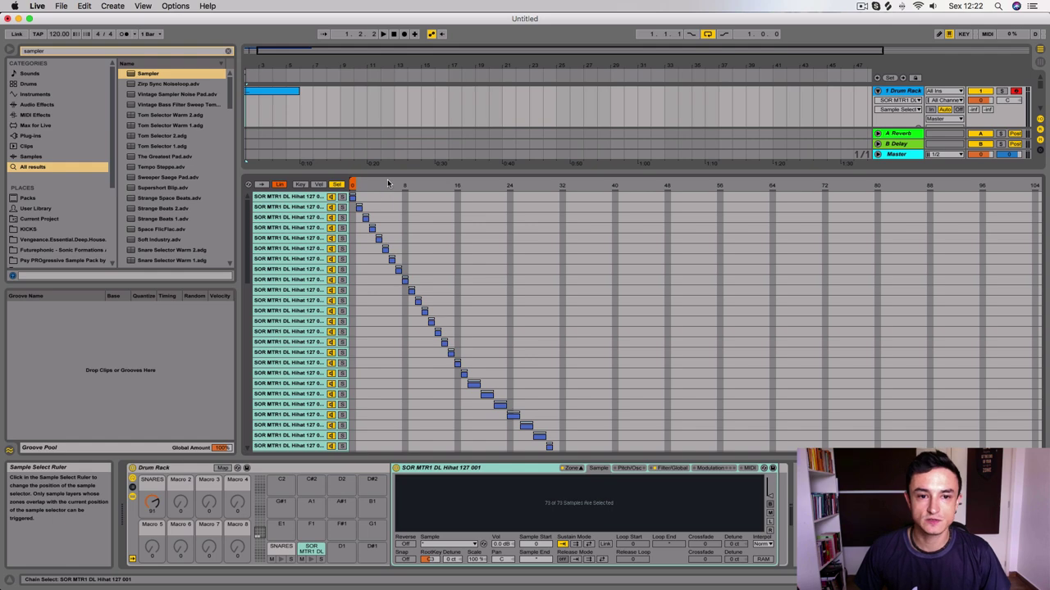
pyautogui.scroll(-10, 400, 245)
pyautogui.scroll(10, 399, 244)
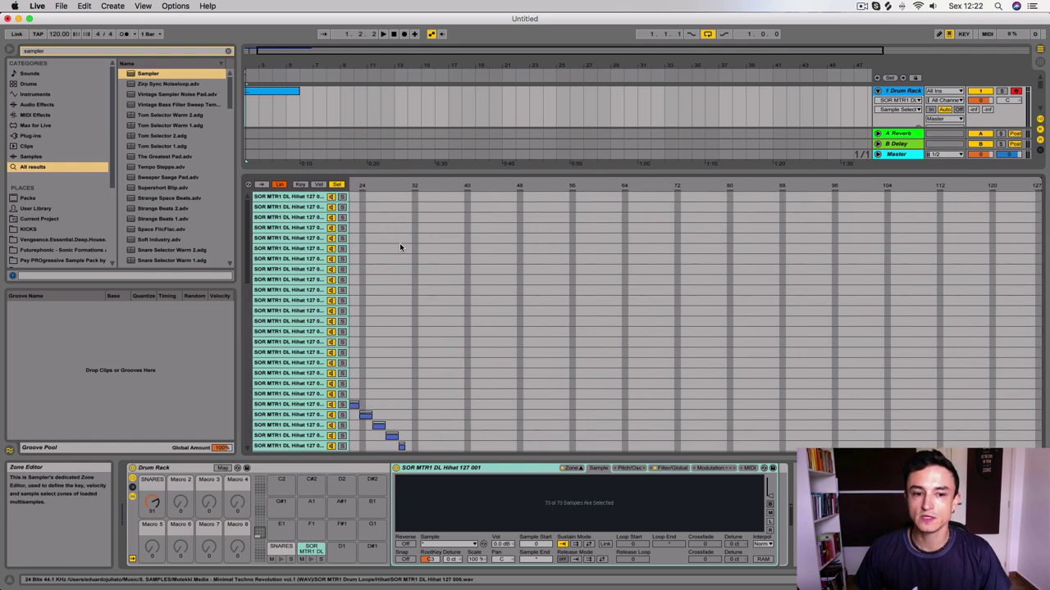
pyautogui.scroll(-10, 399, 245)
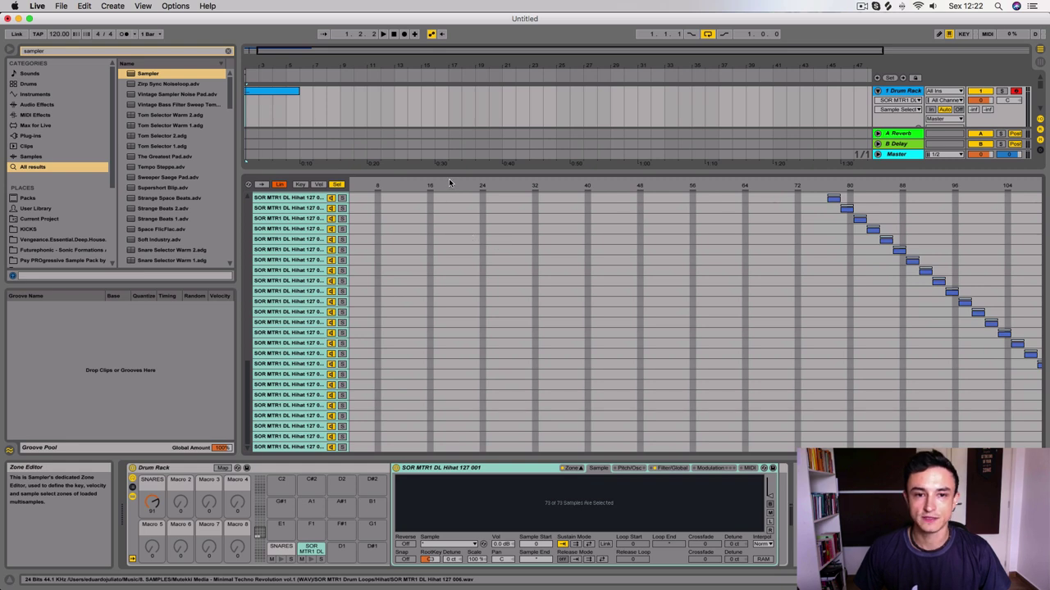
pyautogui.scroll(10, 448, 180)
pyautogui.hscroll(-2, 452, 264)
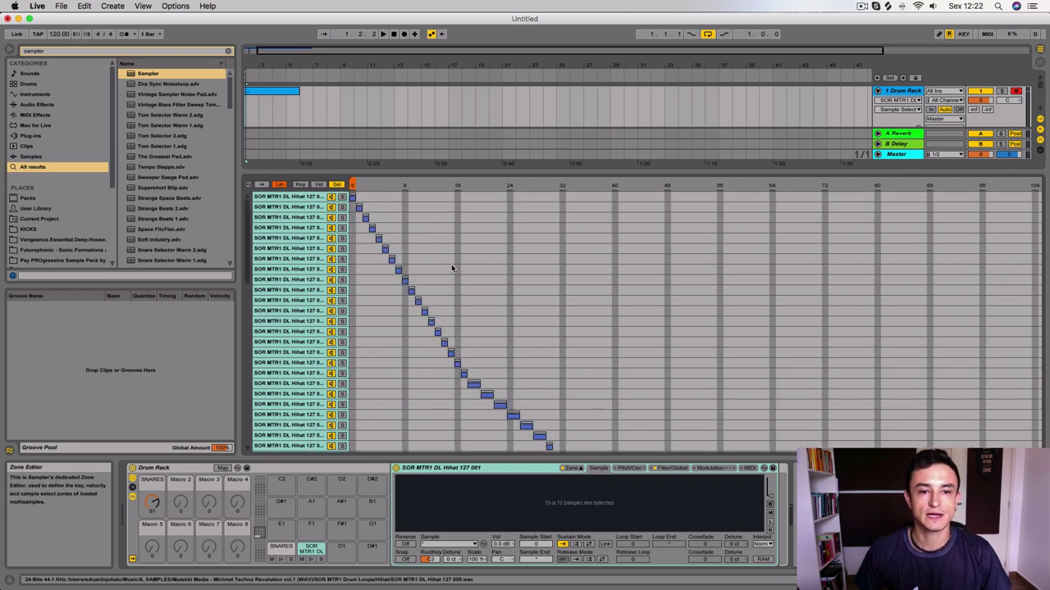
# Map the hihat Sampler's sample selector to Macro 2 and rename that macro HH
pyautogui.rightClick(352, 183)
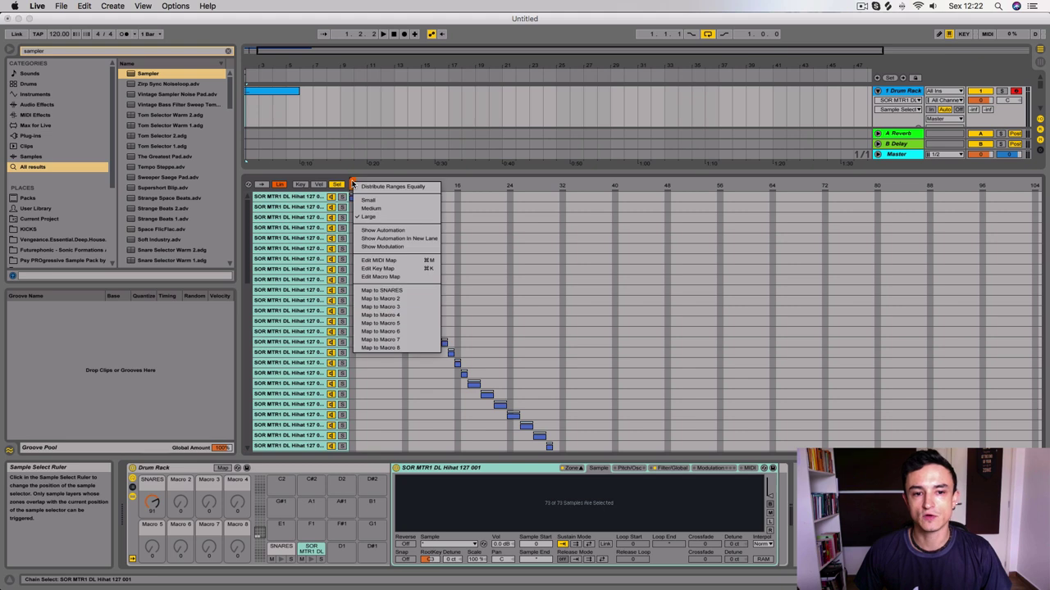
pyautogui.click(434, 300)
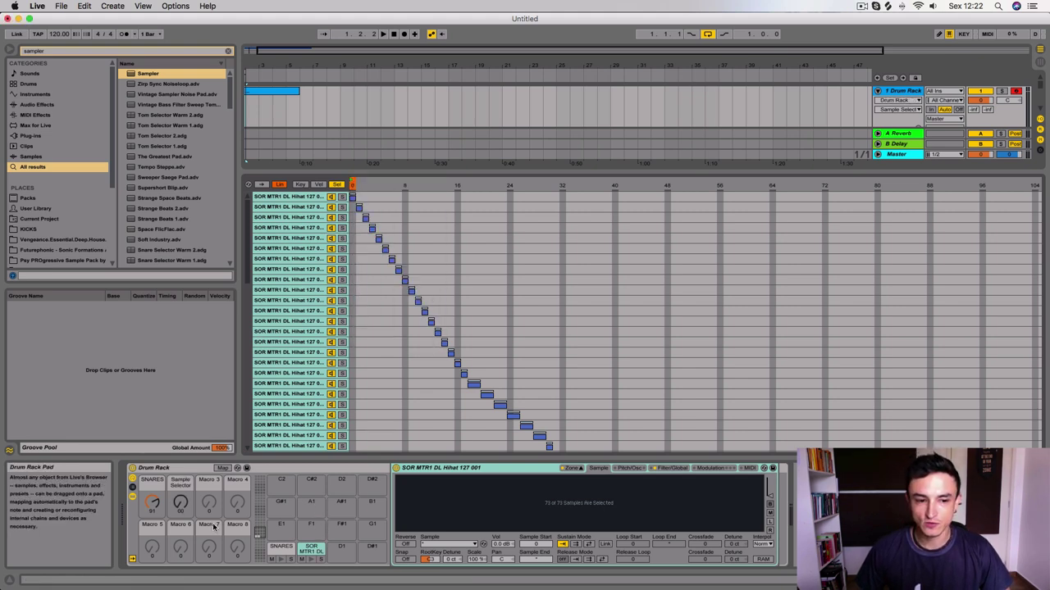
pyautogui.rightClick(192, 486)
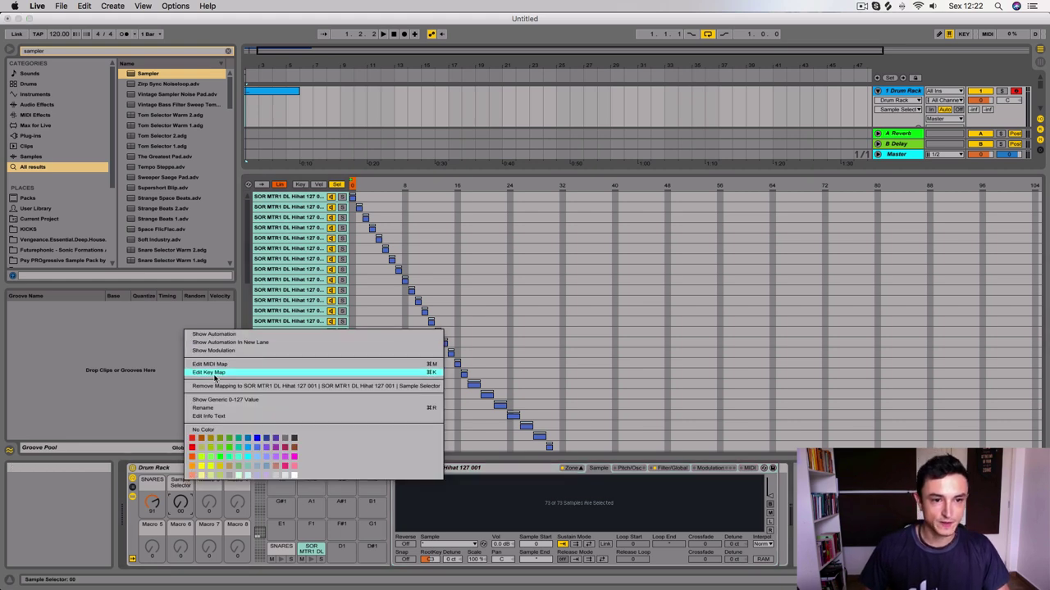
pyautogui.click(205, 408)
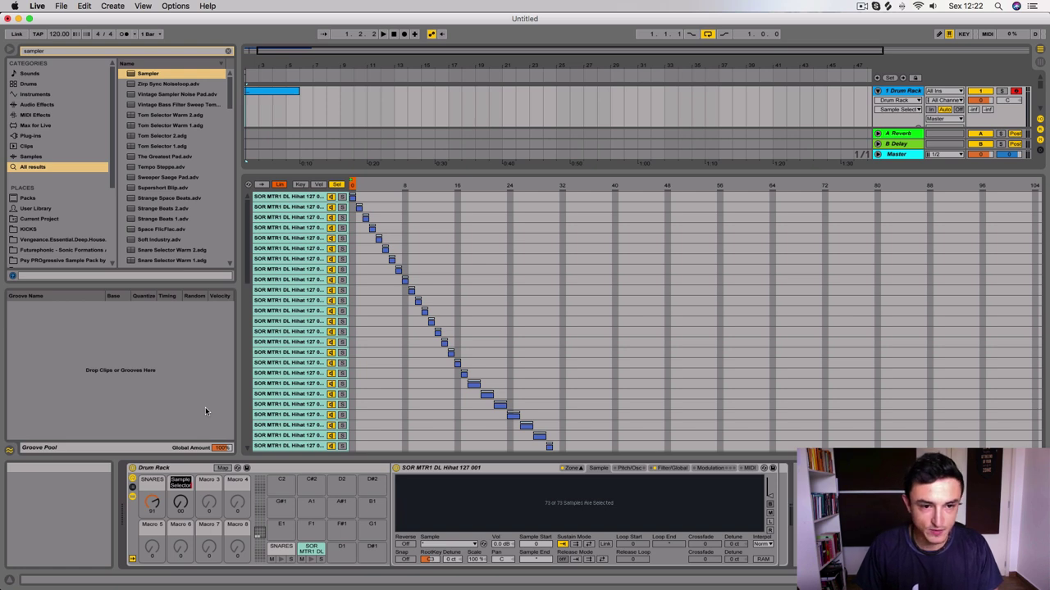
pyautogui.write('HH')
pyautogui.press('Return')
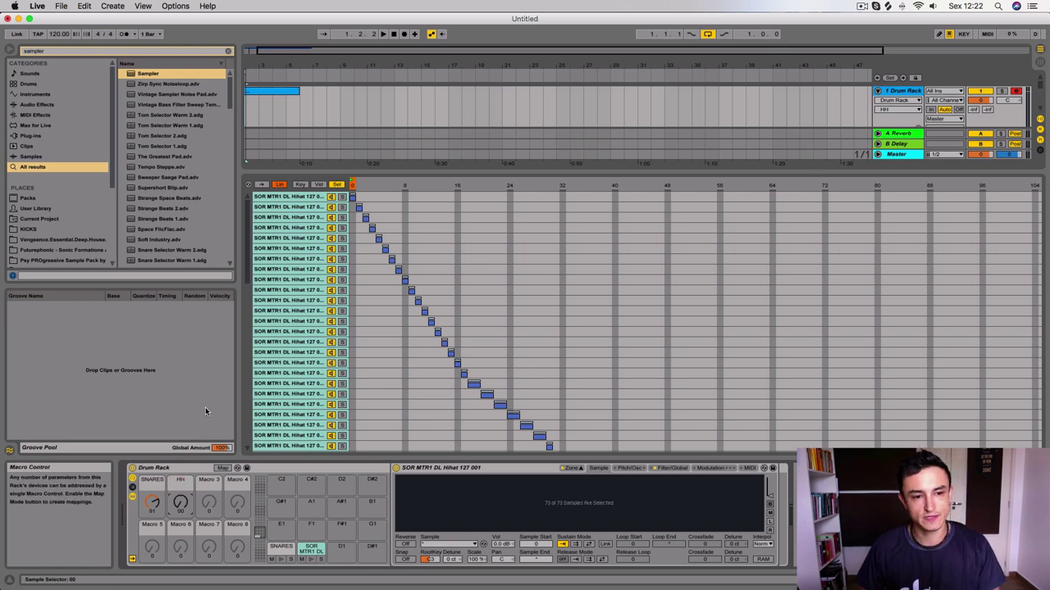
# Colour the HH macro orange and the SNARES macro yellow
pyautogui.rightClick(182, 482)
pyautogui.press('Escape')
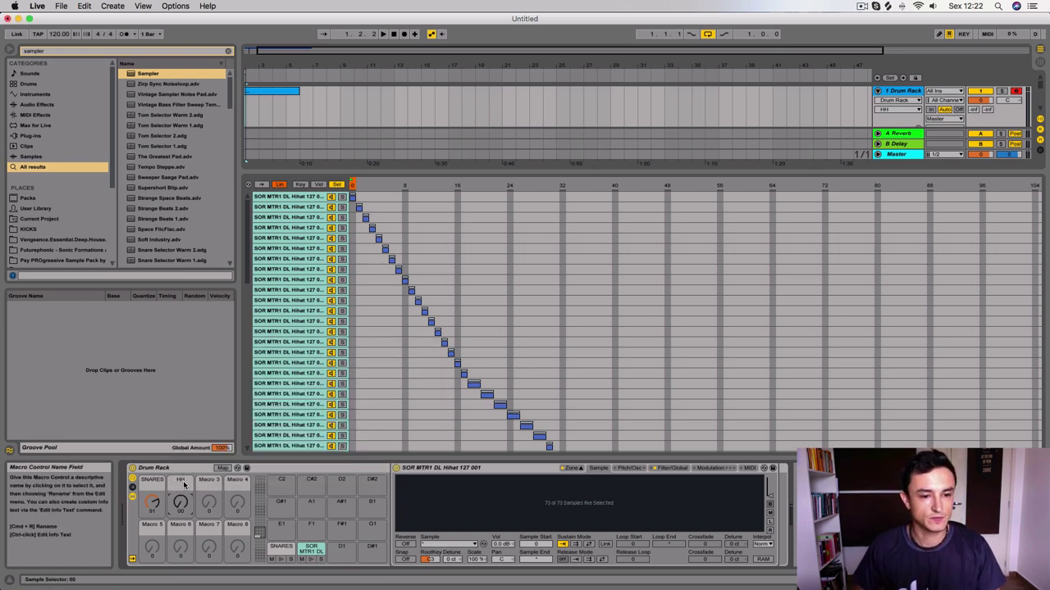
pyautogui.rightClick(182, 482)
pyautogui.click(195, 435)
pyautogui.rightClick(153, 483)
pyautogui.click(178, 434)
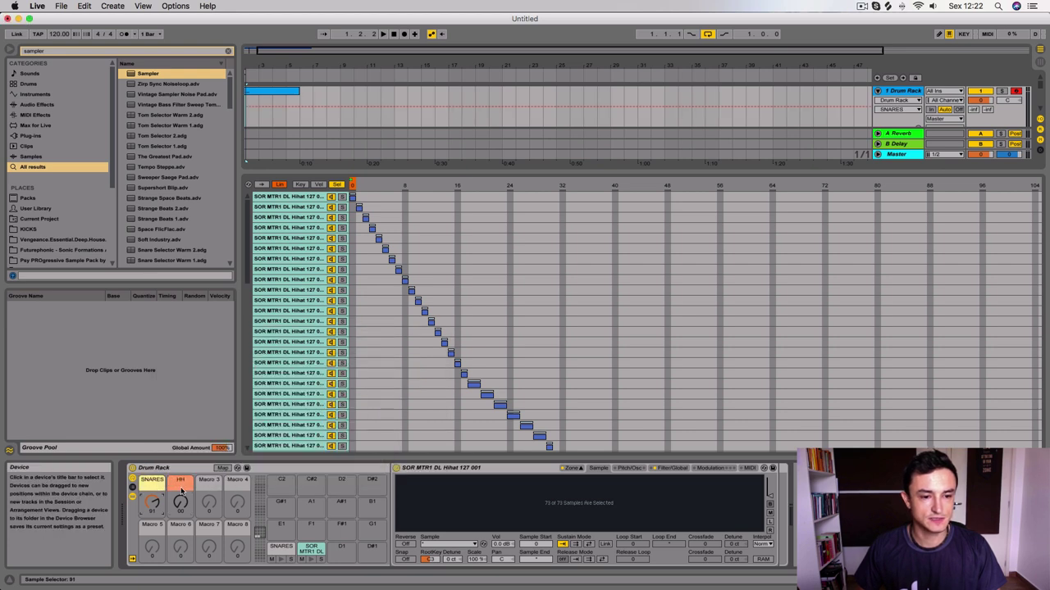
# Rename the hihat pad at C#1 to HH
pyautogui.rightClick(310, 548)
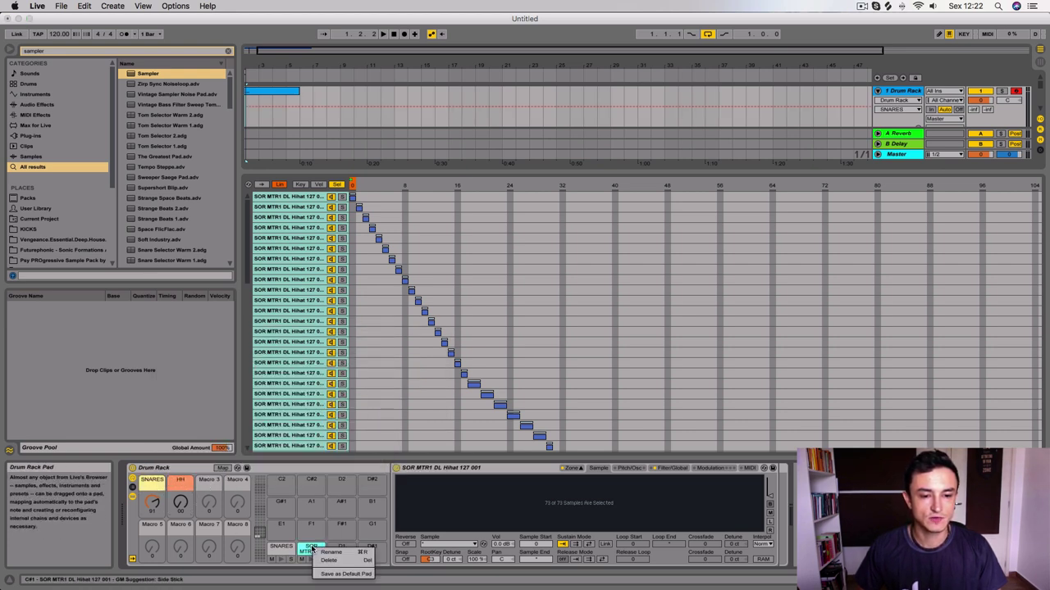
pyautogui.click(331, 553)
pyautogui.write('HH')
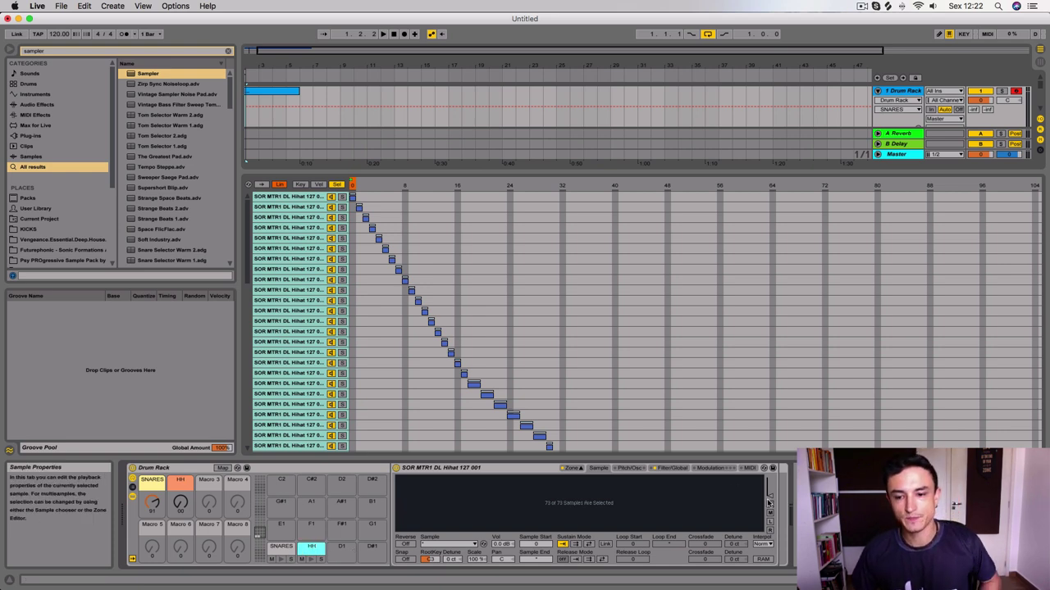
pyautogui.press('Return')
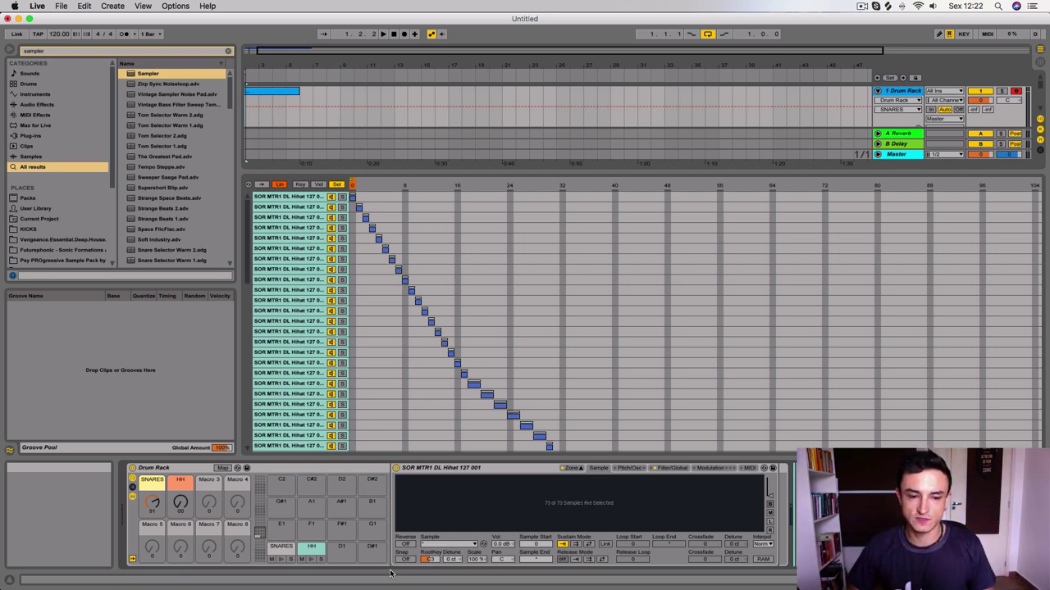
# Show the SNARES pad Sampler's filter and global settings, and play the snare clip in the arrangement
pyautogui.click(282, 547)
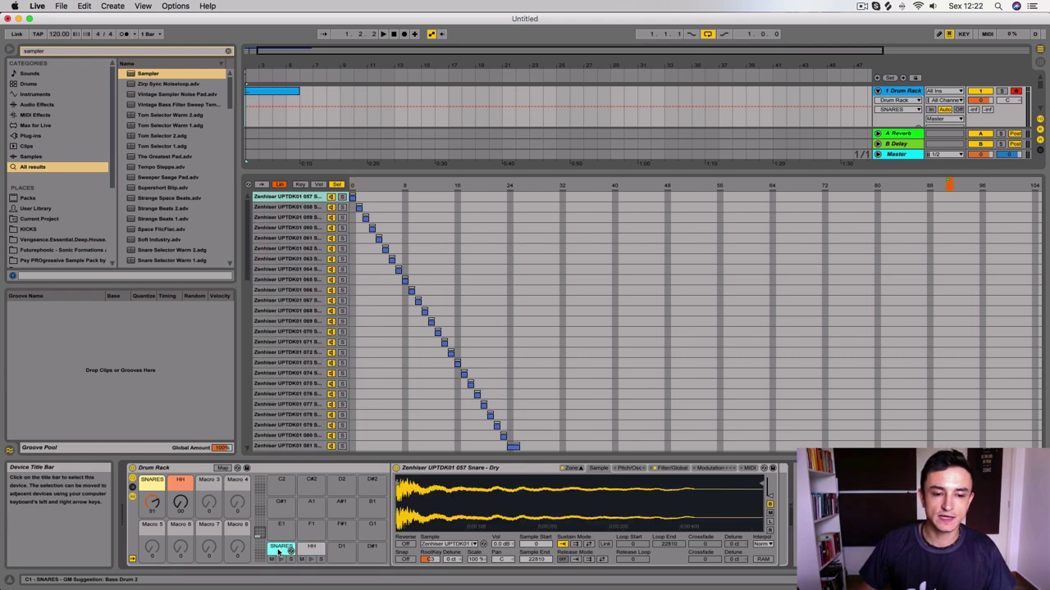
pyautogui.click(527, 477)
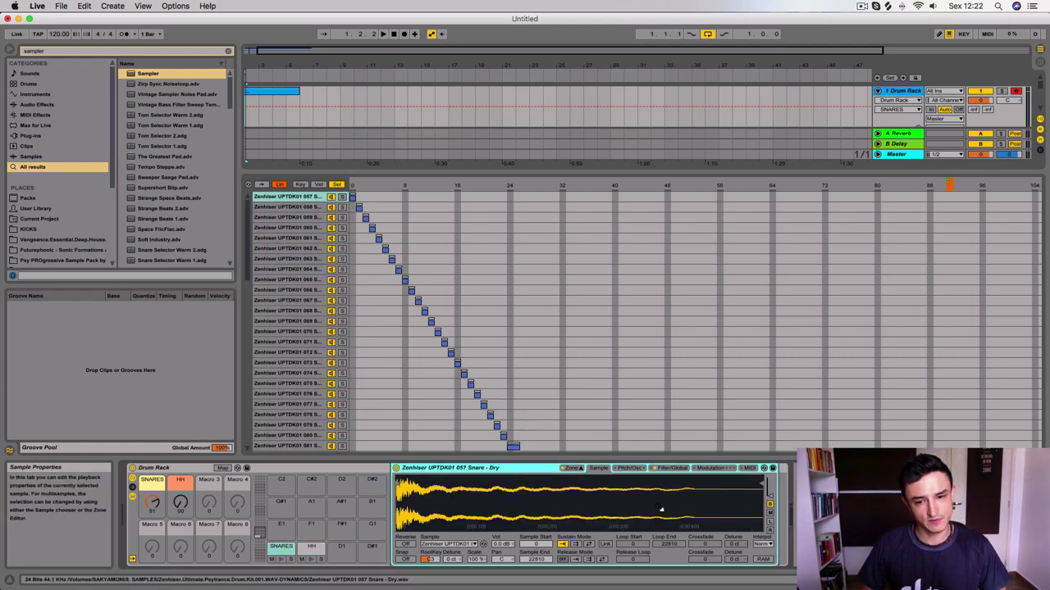
pyautogui.click(661, 470)
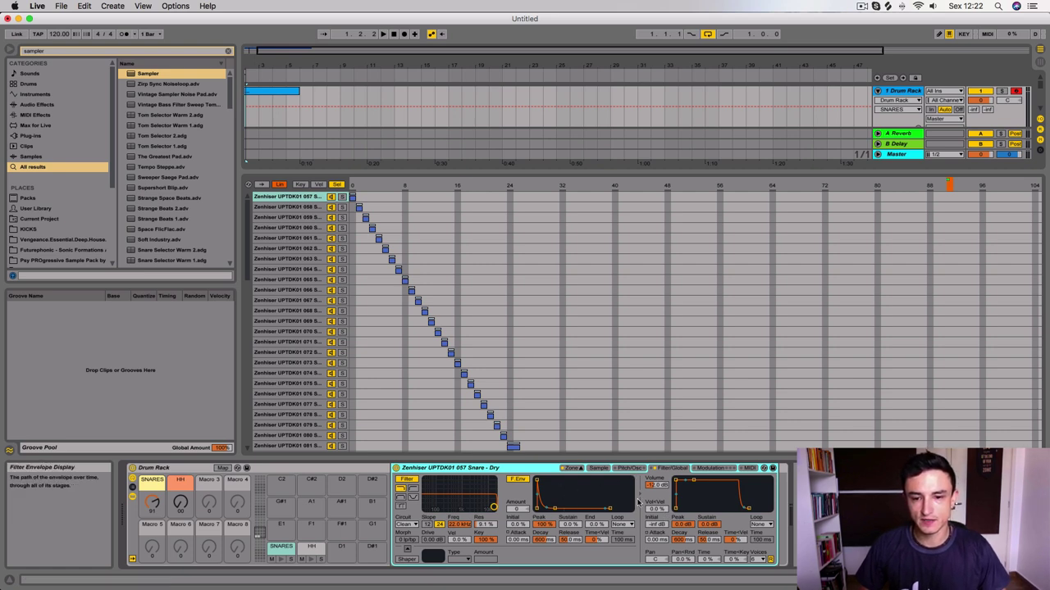
pyautogui.click(276, 93)
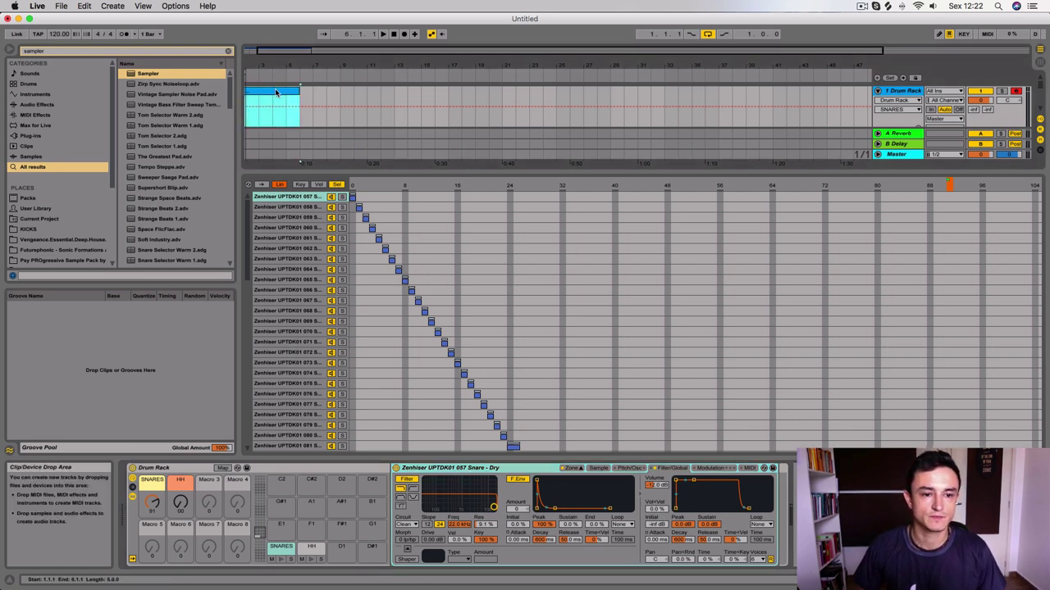
pyautogui.click(280, 547)
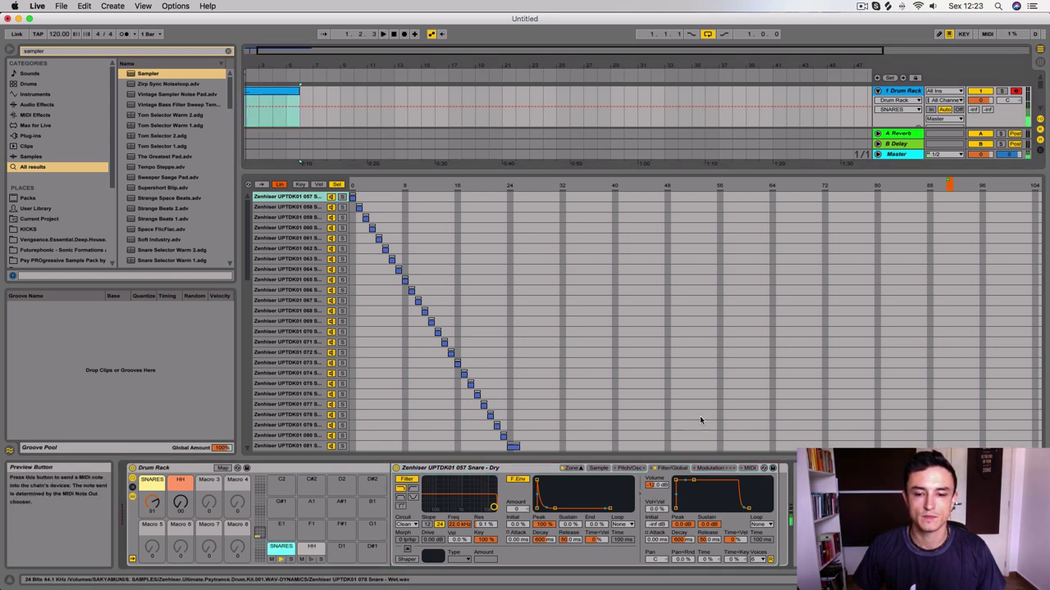
pyautogui.click(277, 93)
pyautogui.press('space')
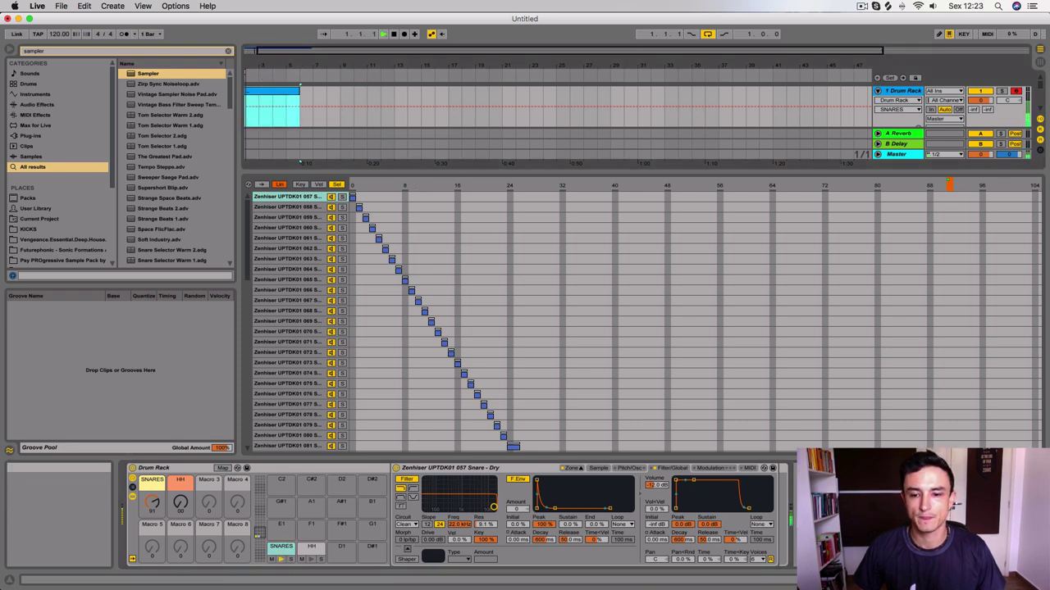
# Set the snare Sampler's volume envelope to 60 s decay and -21 dB sustain, and its filter to highpass with 77% resonance
pyautogui.moveTo(694, 480)
pyautogui.mouseDown()
pyautogui.moveTo(684, 508)
pyautogui.moveTo(697, 487)
pyautogui.moveTo(696, 505)
pyautogui.moveTo(706, 495)
pyautogui.mouseUp()
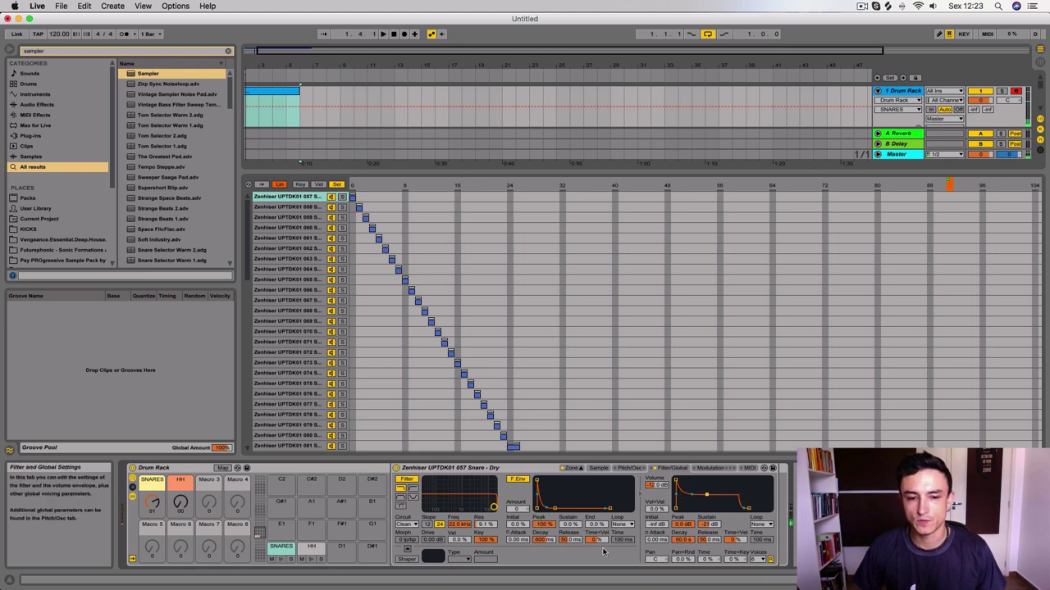
pyautogui.moveTo(457, 499); pyautogui.dragTo(453, 491)
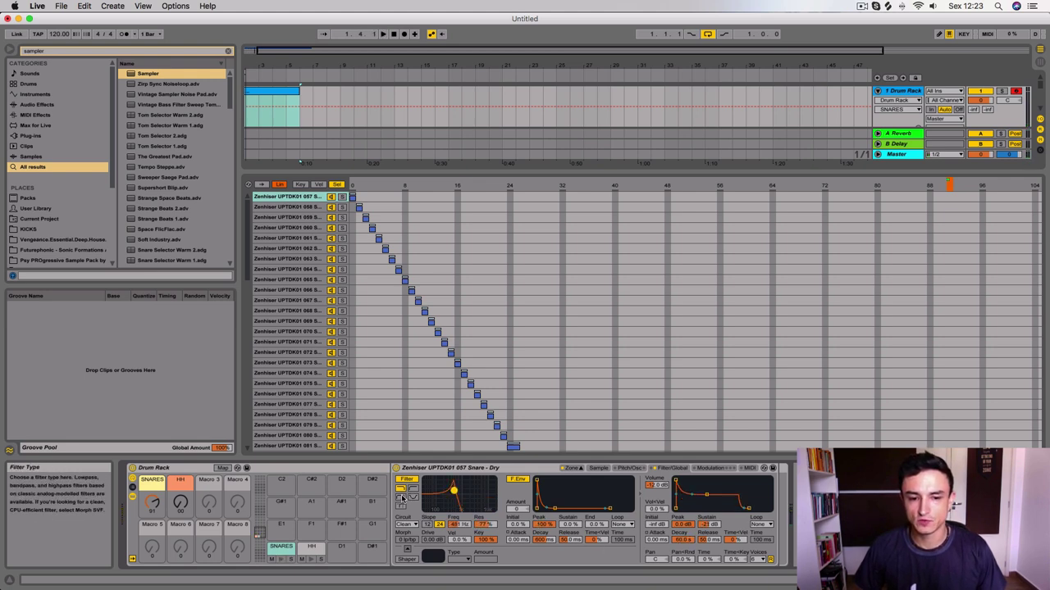
pyautogui.click(414, 490)
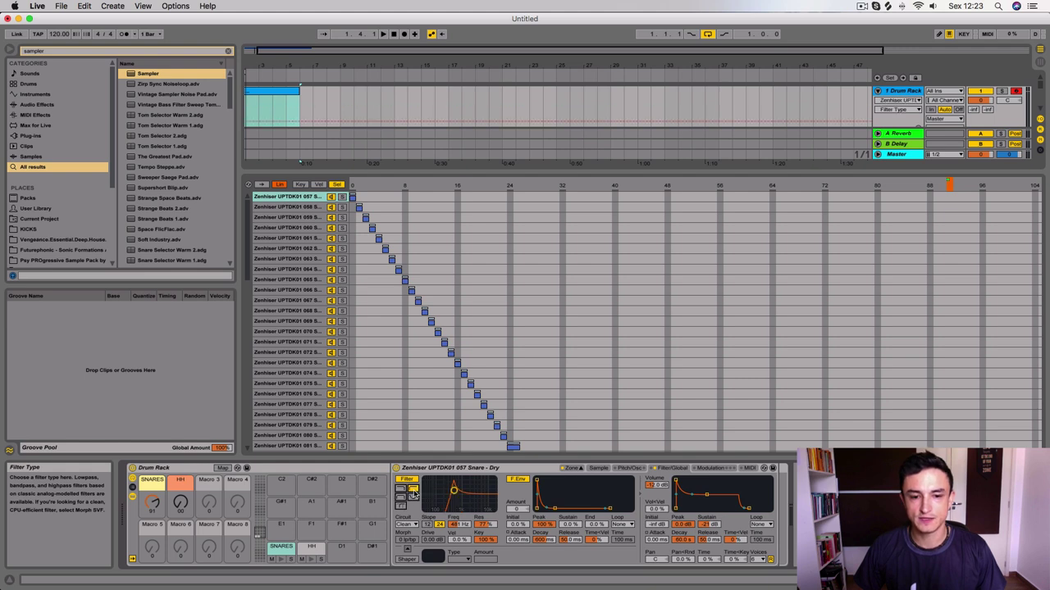
# Set the snare Sampler's highpass filter to about 370 Hz with 20% resonance, and play the snare clip briefly
pyautogui.moveTo(453, 490)
pyautogui.mouseDown()
pyautogui.moveTo(475, 502)
pyautogui.moveTo(456, 501)
pyautogui.moveTo(478, 492)
pyautogui.moveTo(449, 493)
pyautogui.moveTo(451, 503)
pyautogui.mouseUp()
pyautogui.press('space')
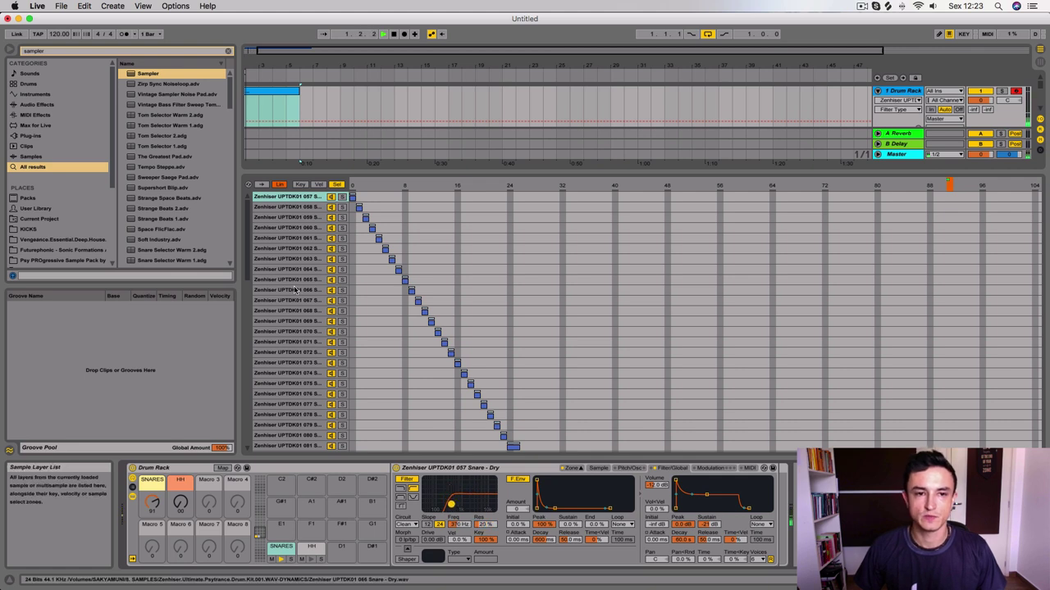
pyautogui.press('space')
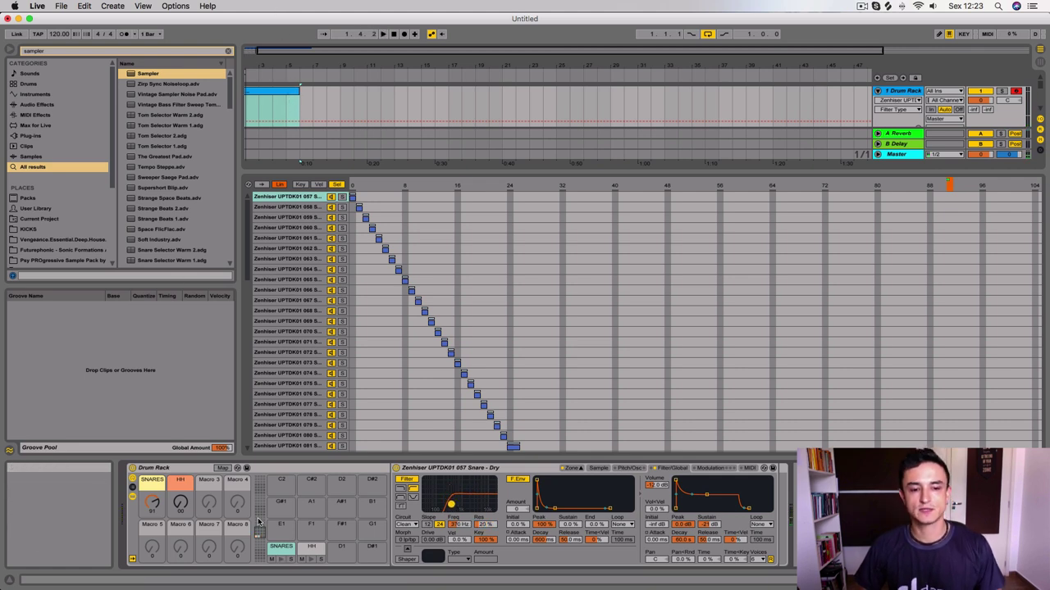
pyautogui.click(345, 470)
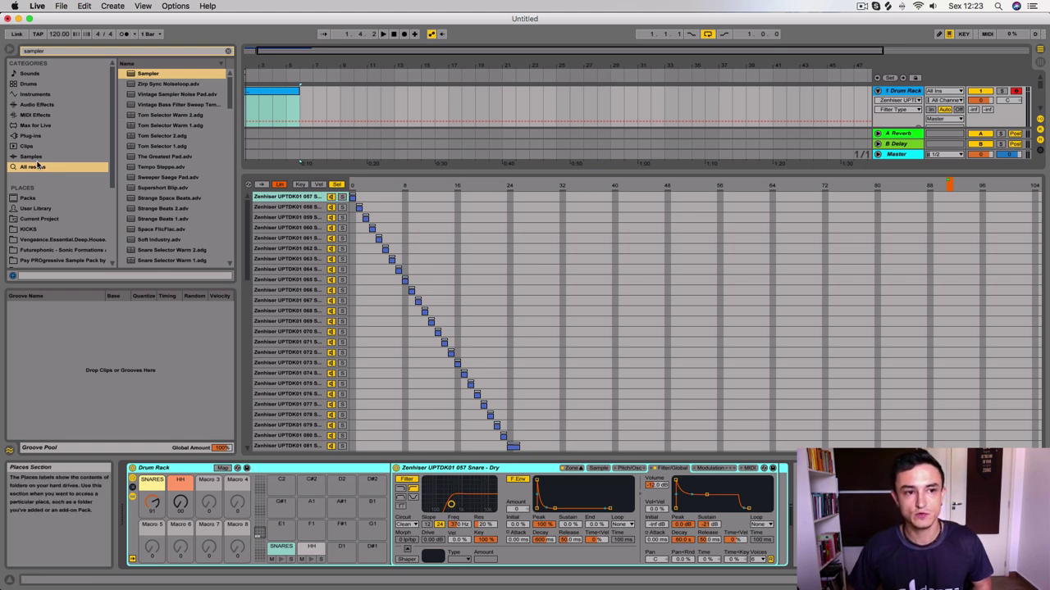
pyautogui.press('super+f')
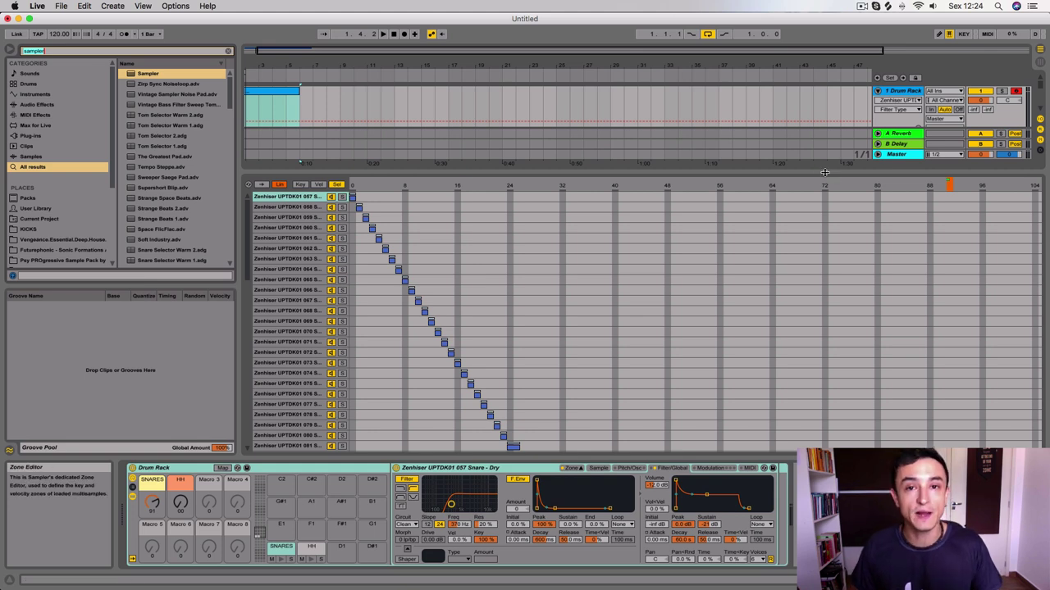
pyautogui.click(324, 469)
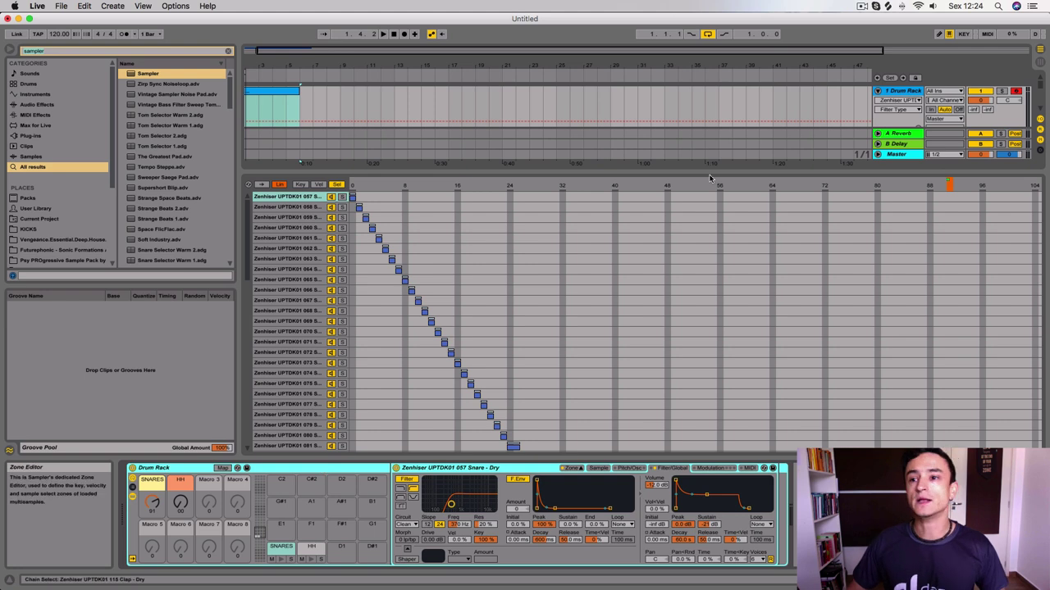
# Collapse the Sampler's zone editor from the Session View and return to the full-height Arrangement View
pyautogui.press('Tab')
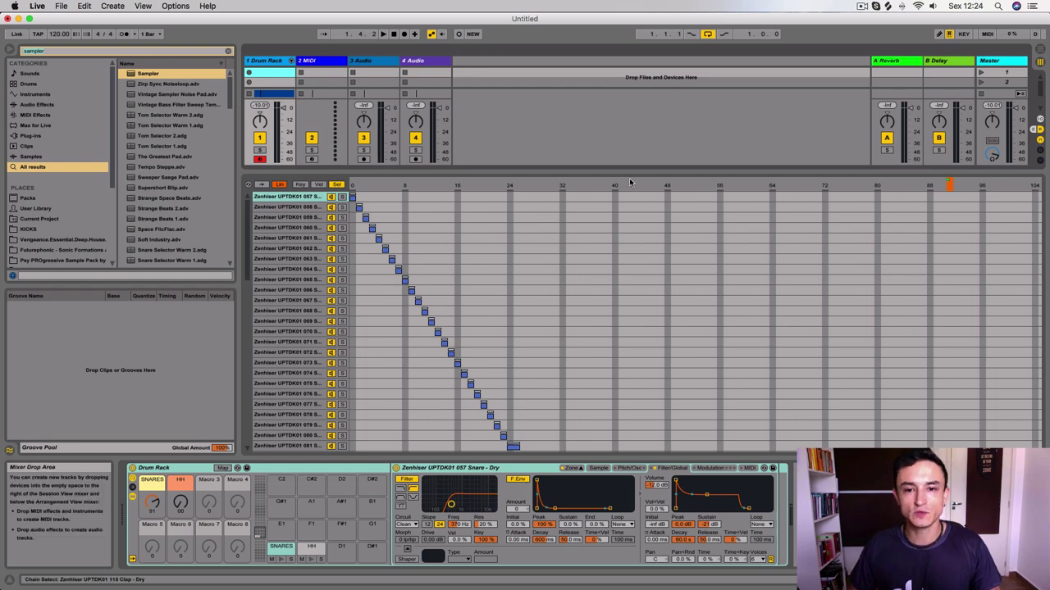
pyautogui.moveTo(668, 175); pyautogui.dragTo(669, 458)
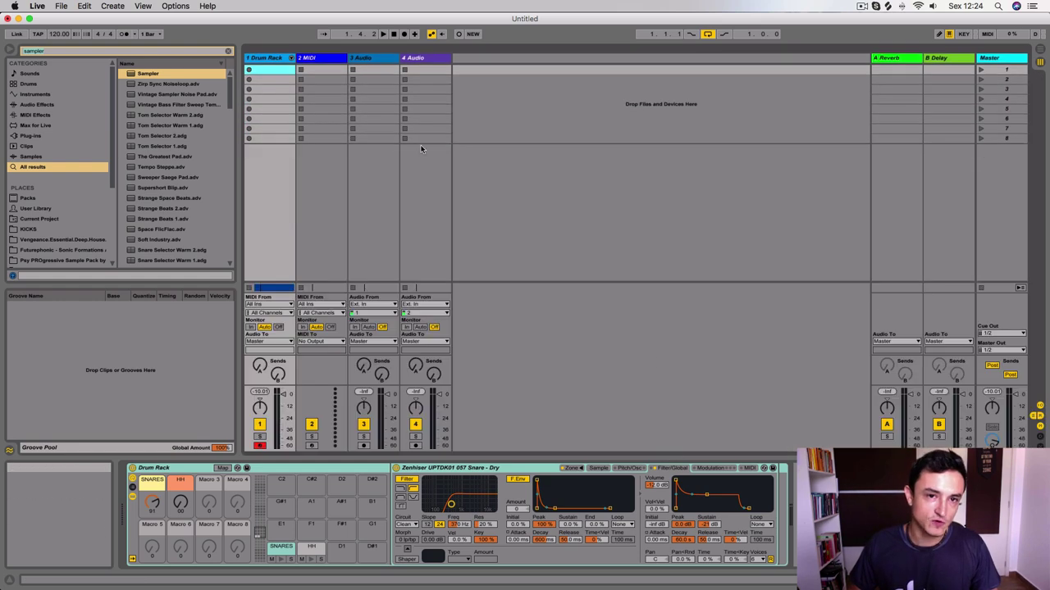
pyautogui.click(1038, 52)
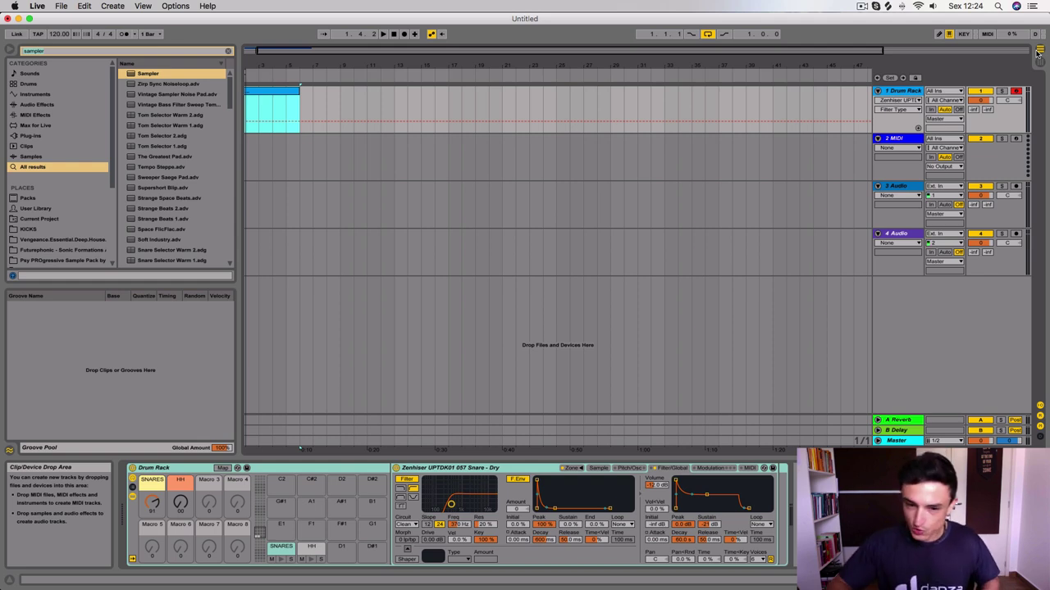